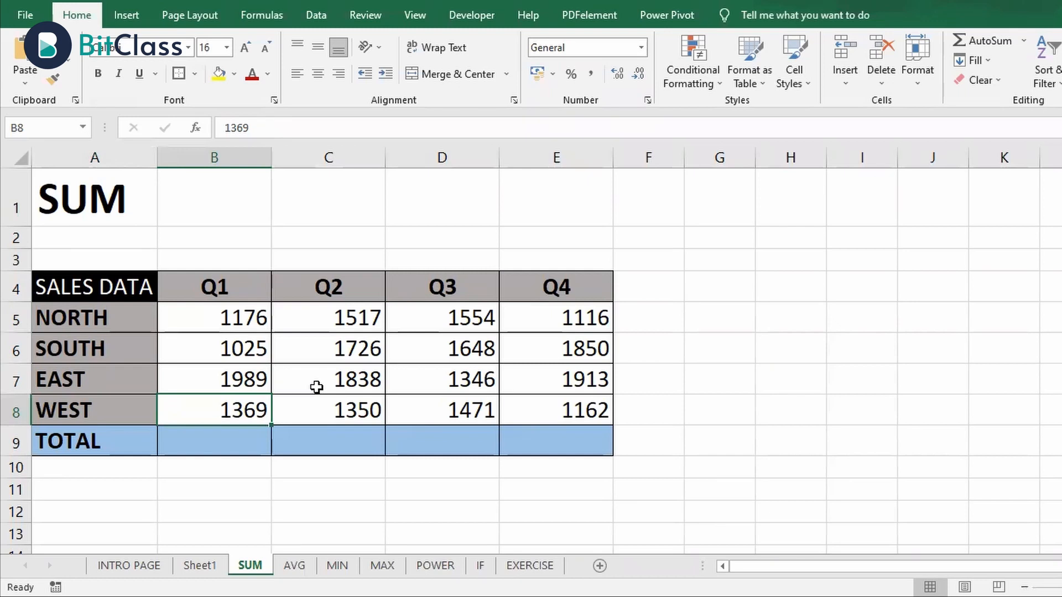
Total the Q1 sales in cell B9 by adding the four region cells with the formula =B5+B6+B7+B8
{"action": "left_click", "coordinate": [255, 439]}
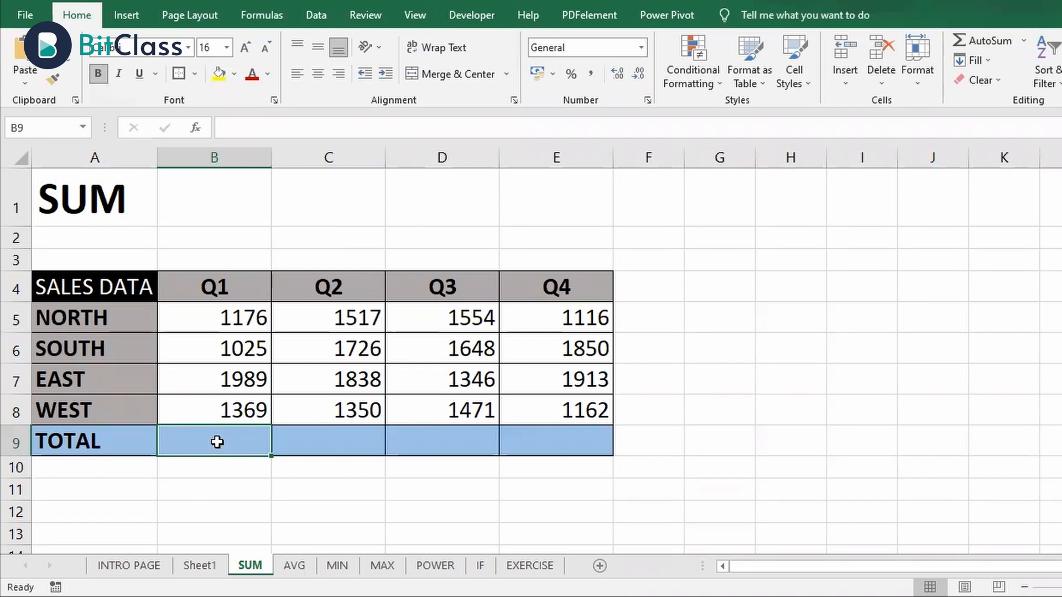
{"action": "type", "text": "="}
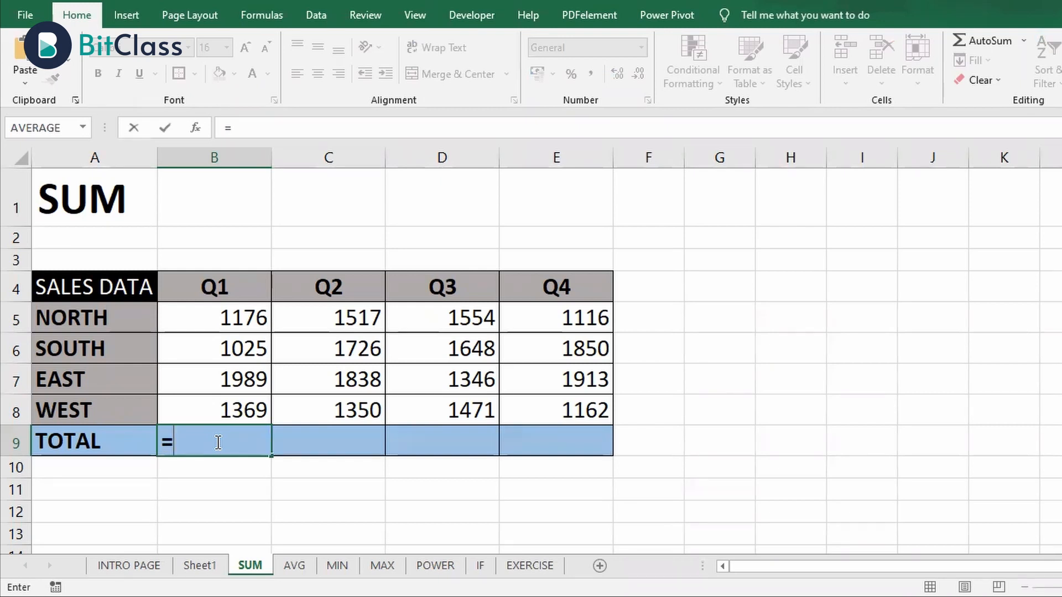
{"action": "left_click", "coordinate": [232, 321]}
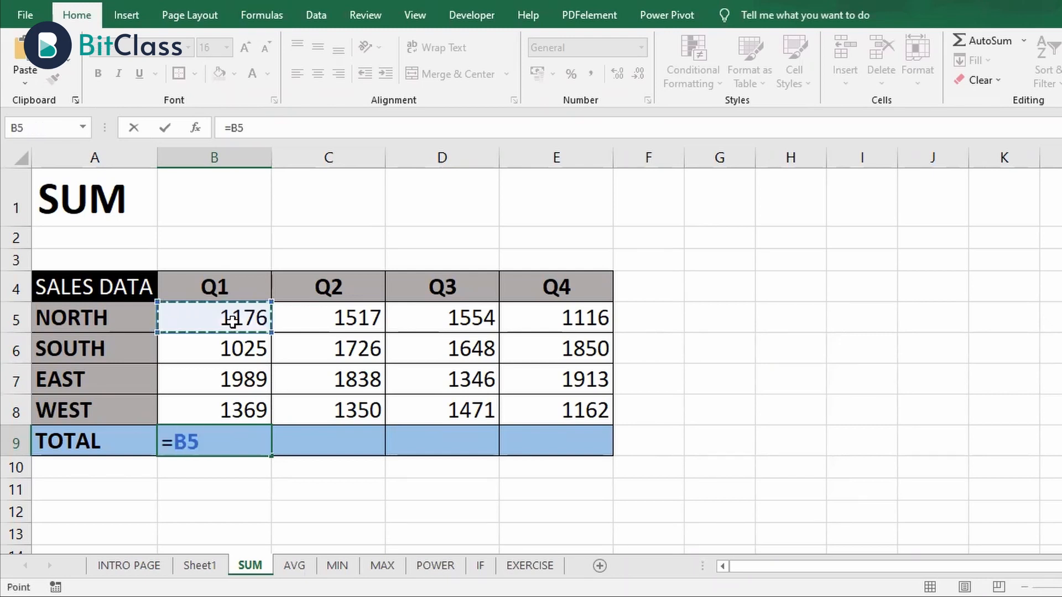
{"action": "type", "text": "+"}
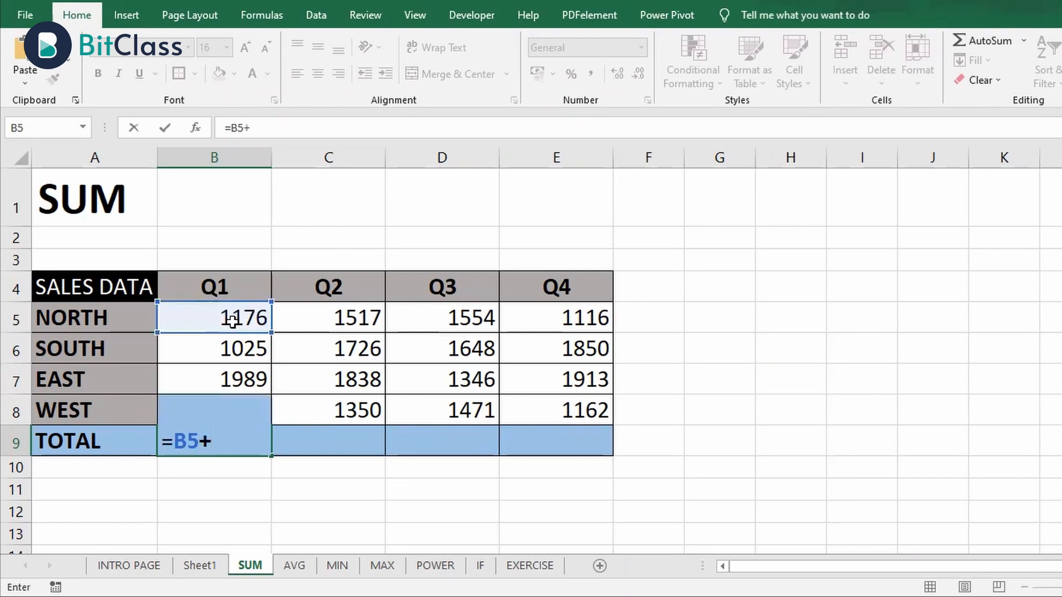
{"action": "left_click", "coordinate": [225, 345]}
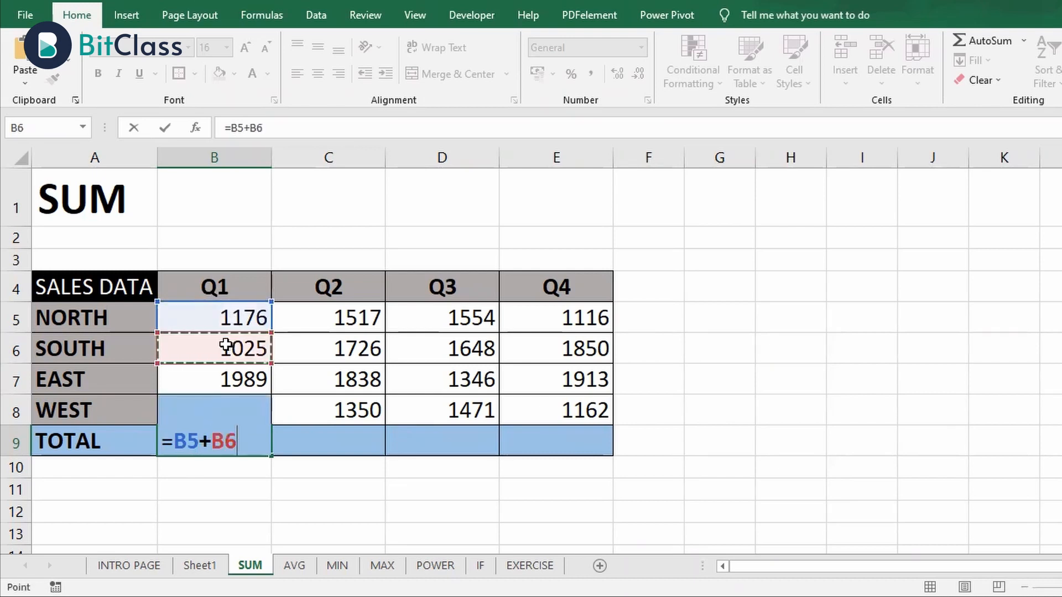
{"action": "type", "text": "+"}
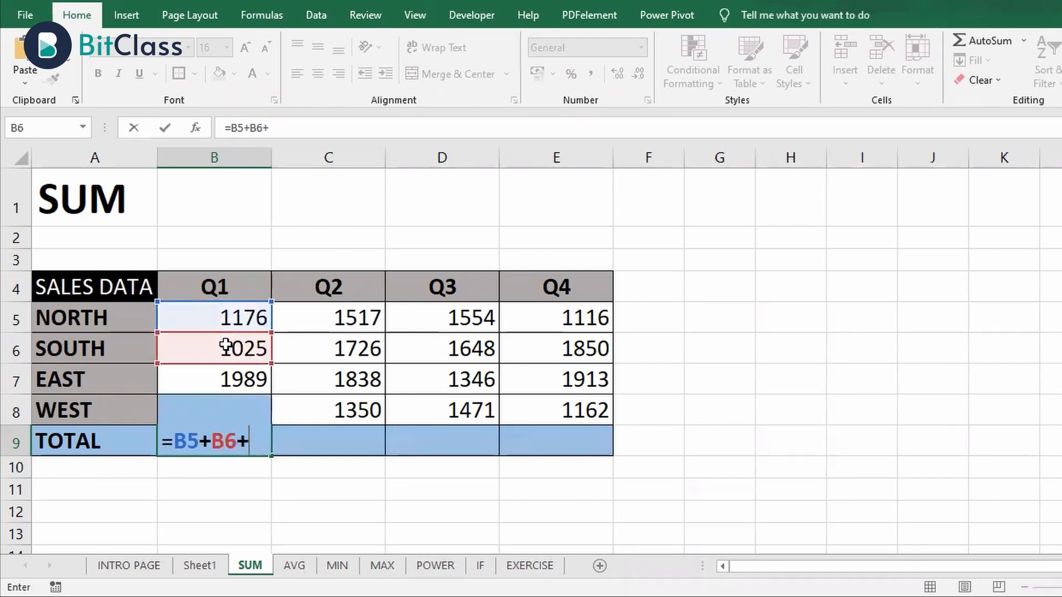
{"action": "left_click", "coordinate": [231, 375]}
{"action": "type", "text": "+"}
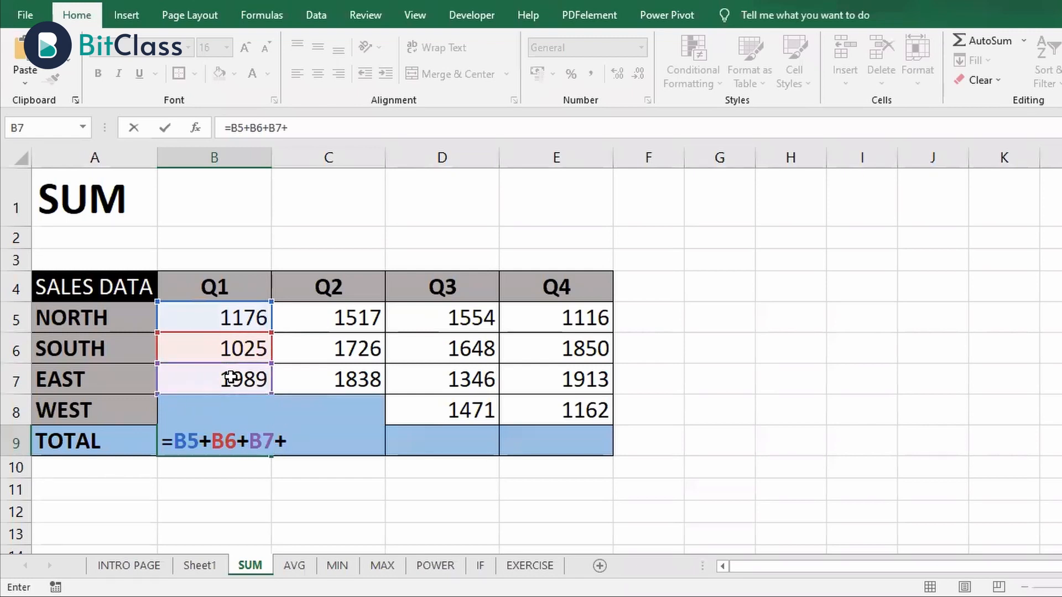
{"action": "key", "text": "Up"}
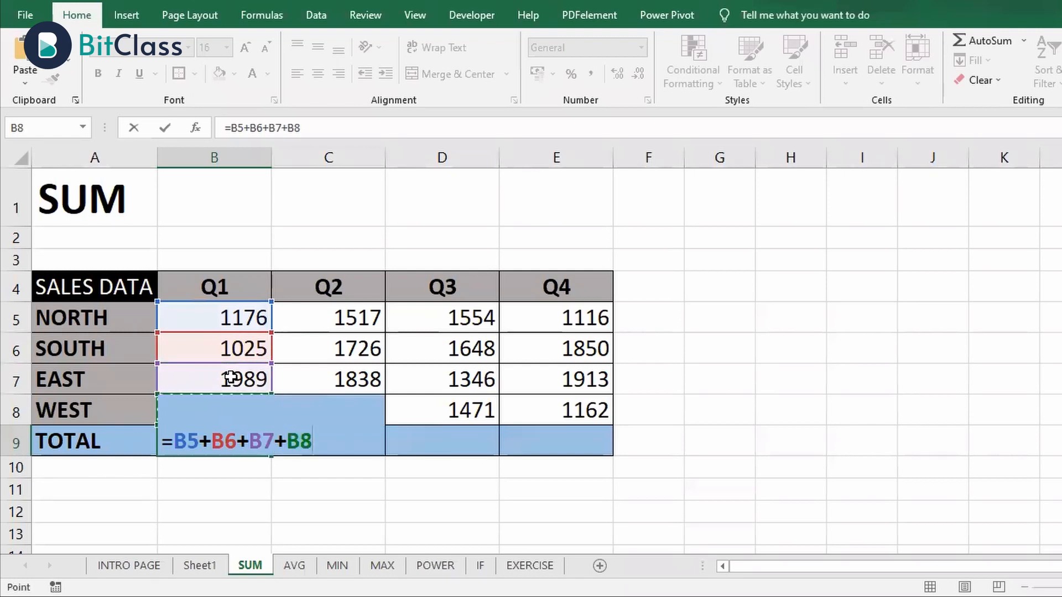
{"action": "key", "text": "Return"}
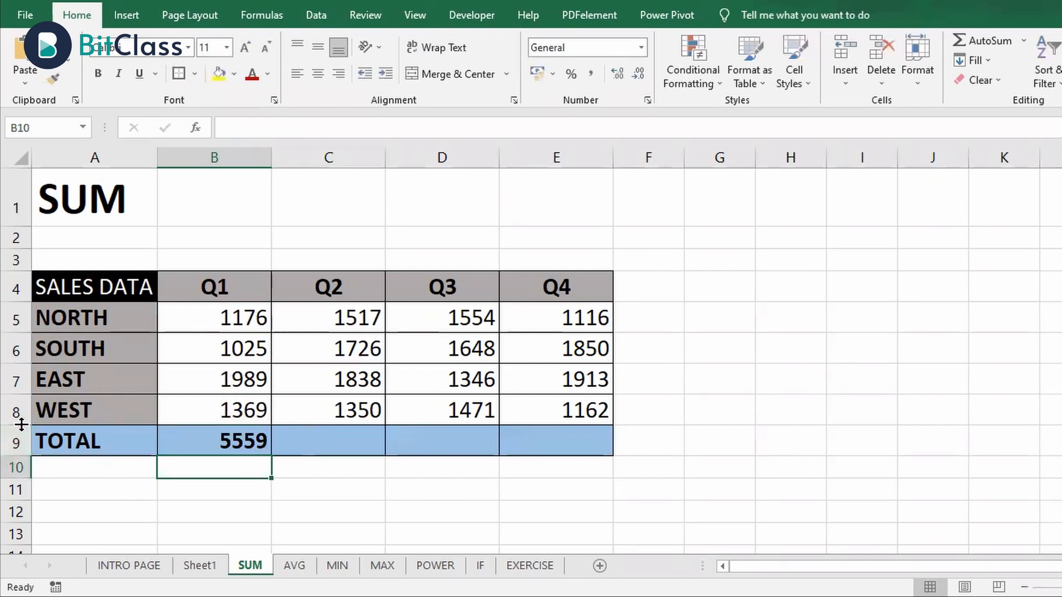
Make the TOTAL row taller and review the cell-by-cell addition formula in the Q1 total
{"action": "left_click_drag", "start_coordinate": [22, 424], "coordinate": [20, 478]}
{"action": "left_click", "coordinate": [224, 446]}
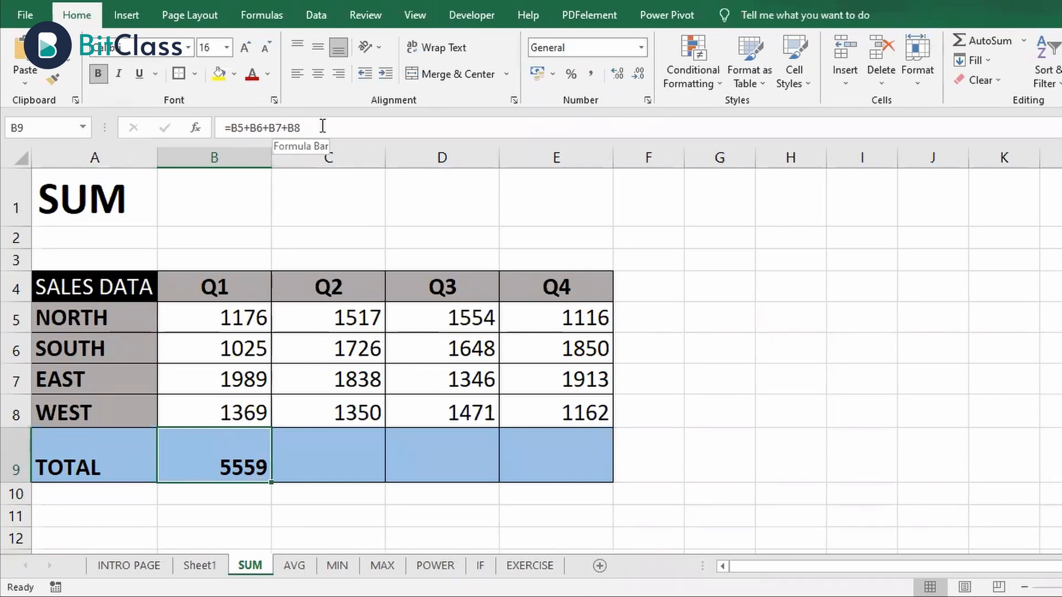
{"action": "left_click_drag", "start_coordinate": [323, 126], "coordinate": [199, 127]}
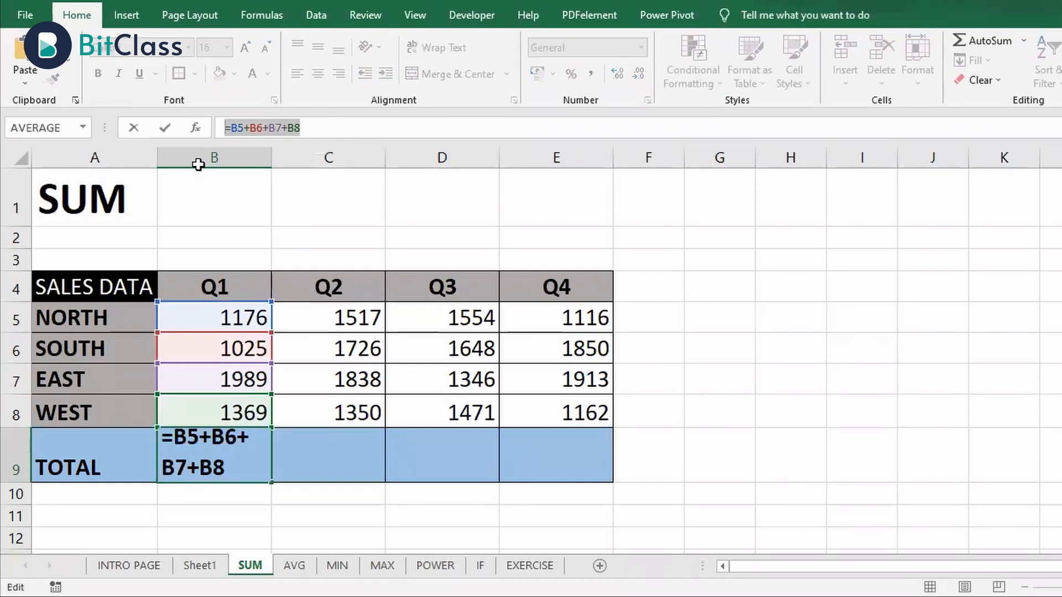
{"action": "key", "text": "Escape"}
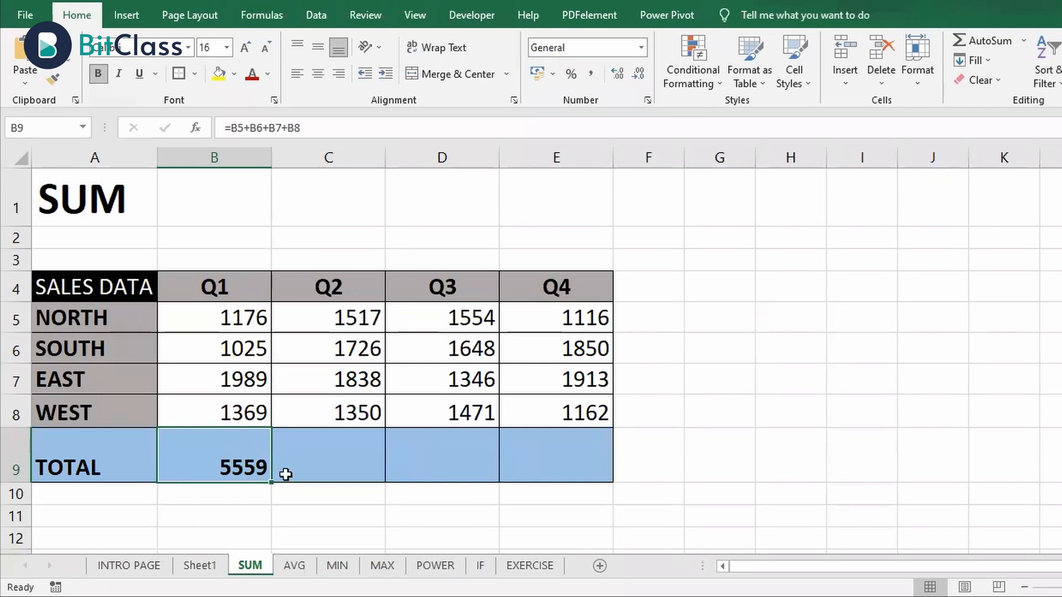
{"action": "triple_click", "coordinate": [323, 124]}
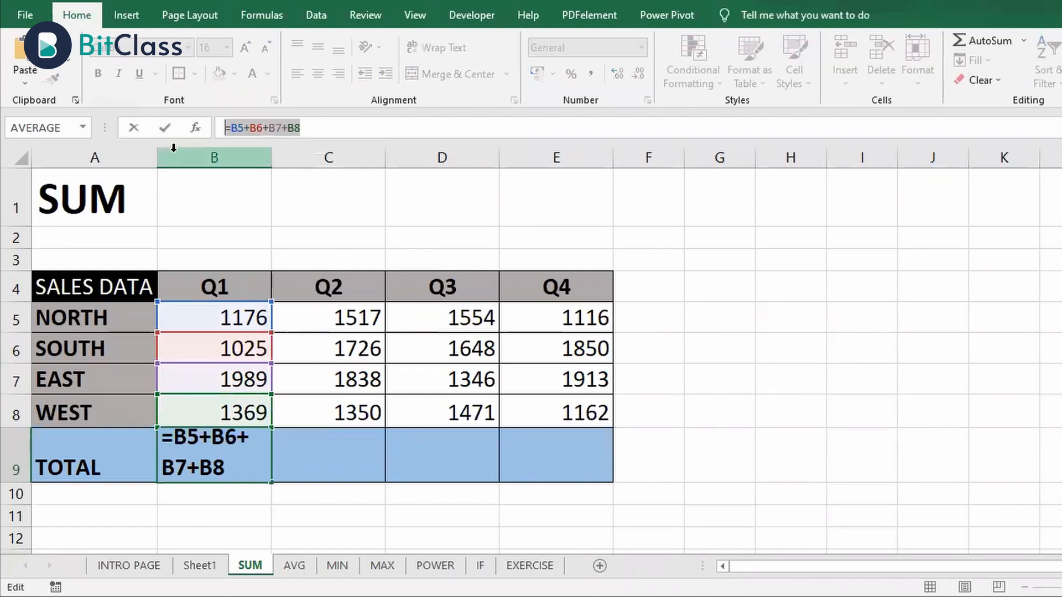
{"action": "key", "text": "ctrl+Return"}
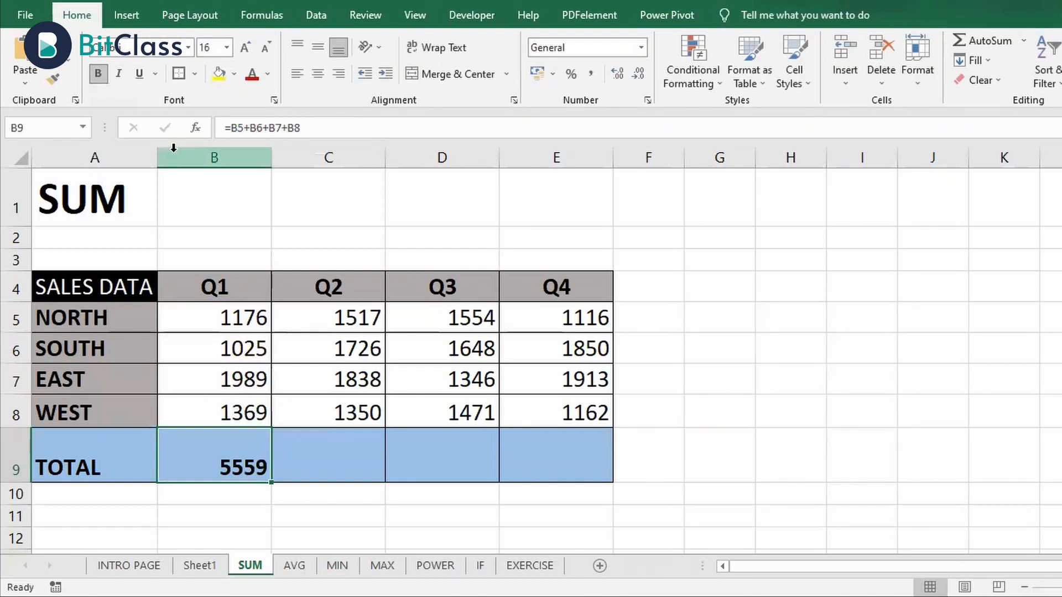
Total the Q2 sales in cell C9 with the formula =SUM(C5:C8)
{"action": "left_click", "coordinate": [339, 444]}
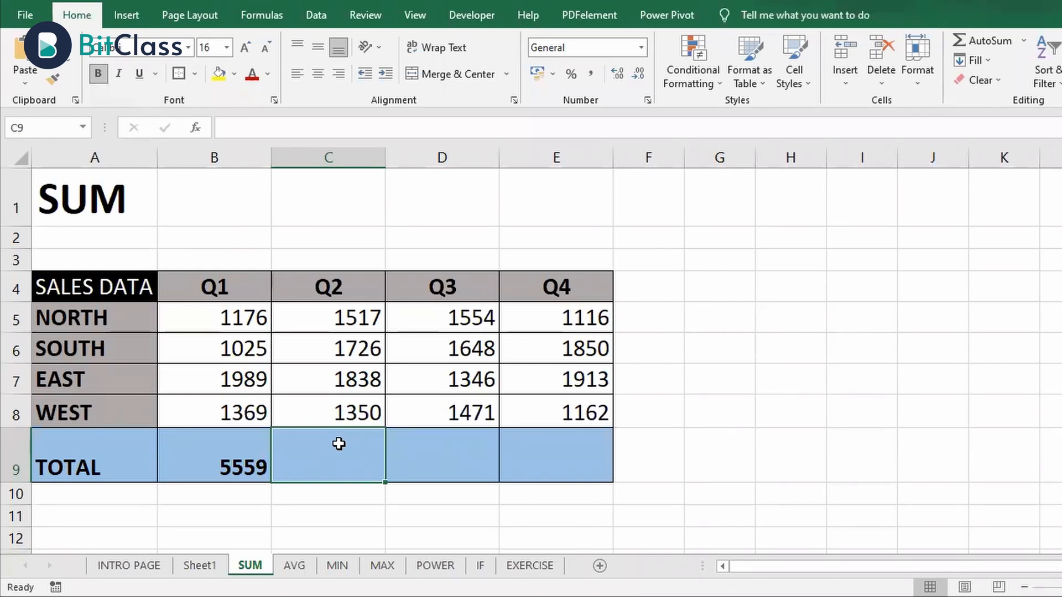
{"action": "type", "text": "="}
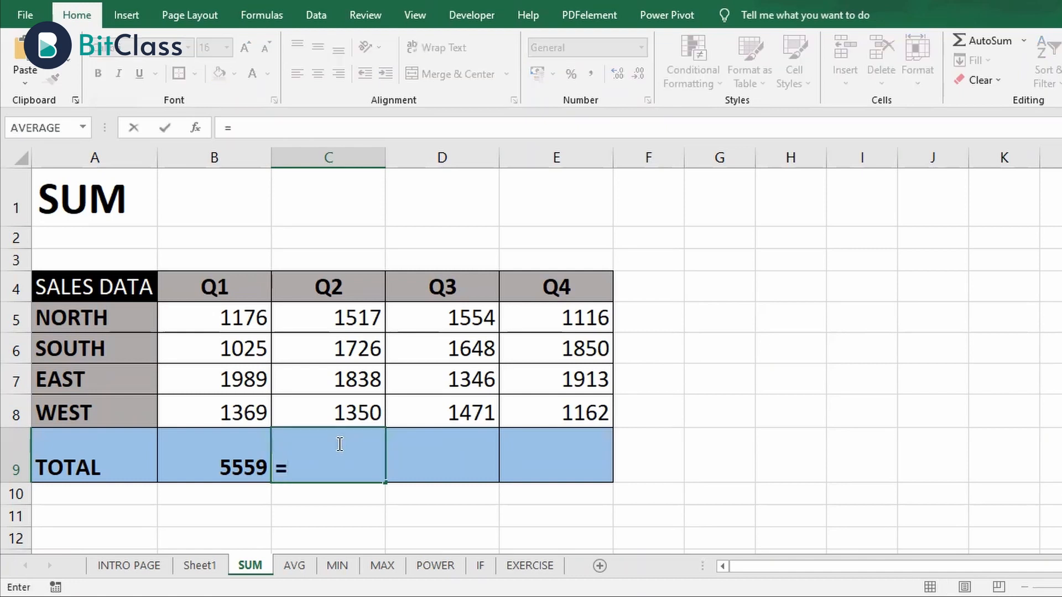
{"action": "type", "text": "SUM"}
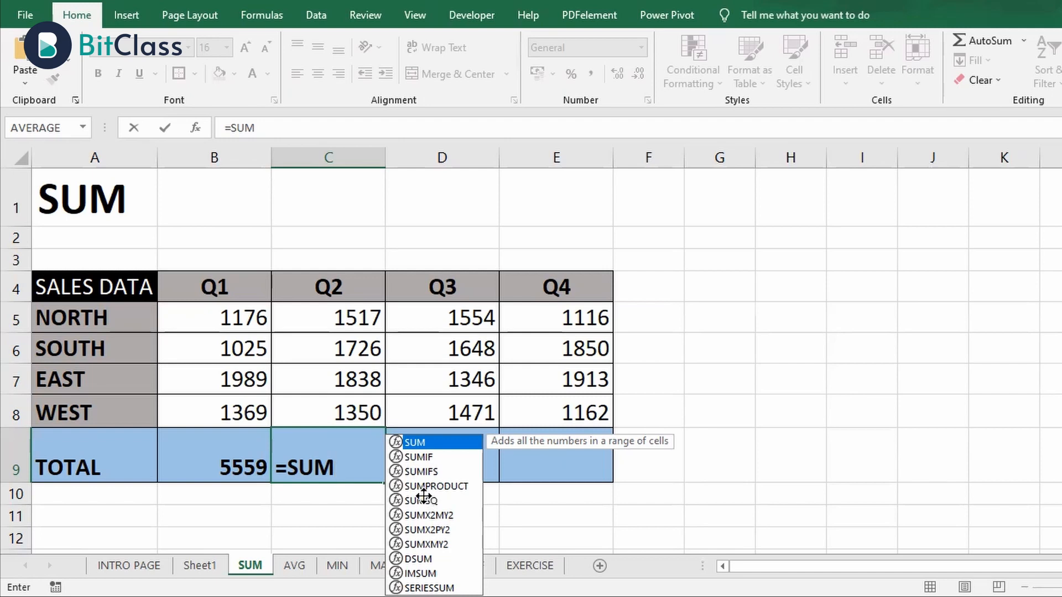
{"action": "type", "text": "("}
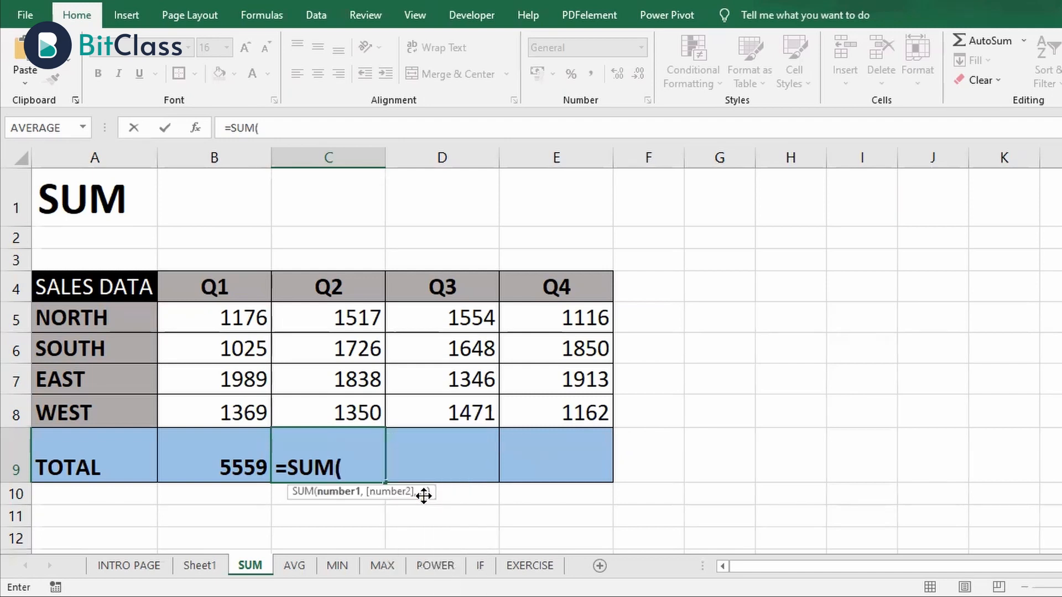
{"action": "left_click", "coordinate": [367, 315]}
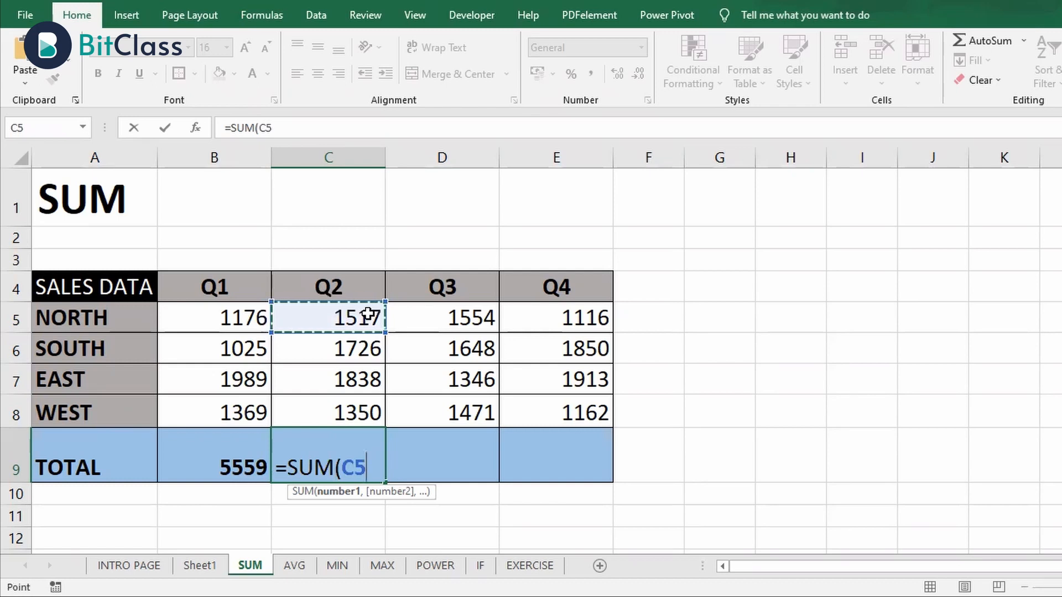
{"action": "left_click_drag", "start_coordinate": [368, 315], "coordinate": [366, 399]}
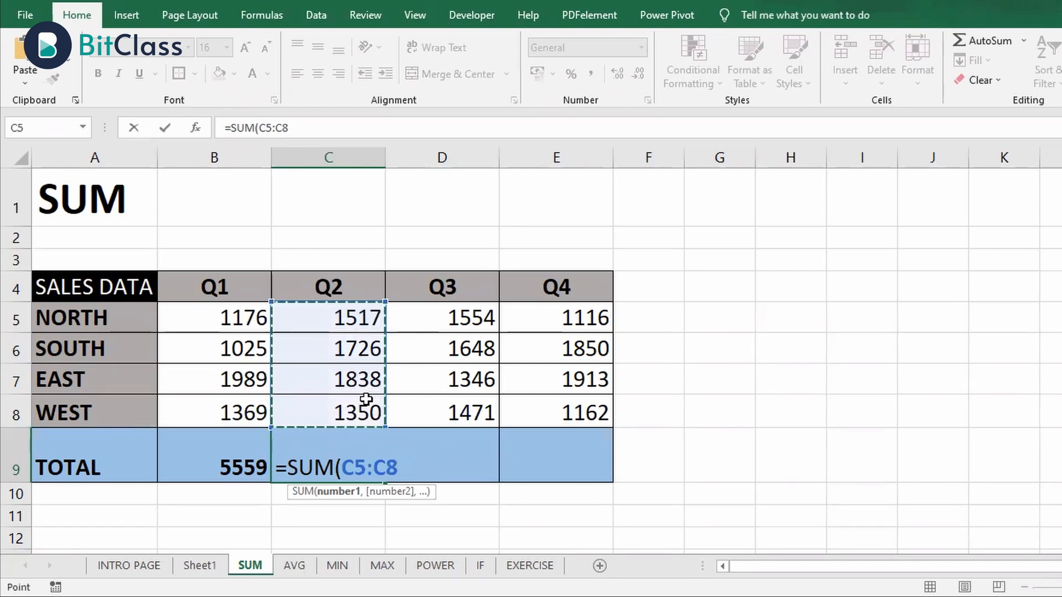
{"action": "type", "text": ")"}
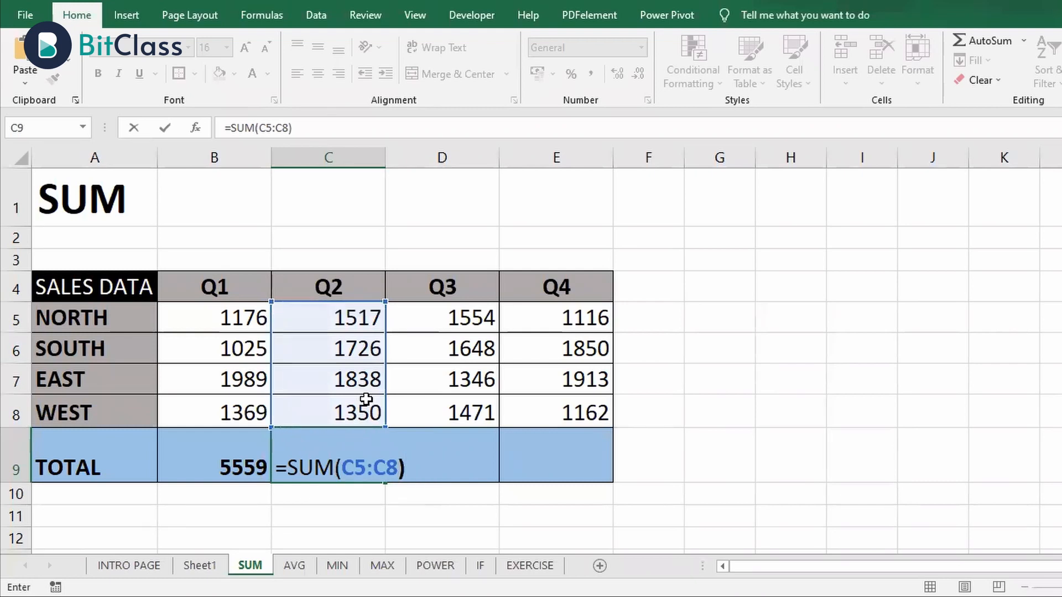
{"action": "key", "text": "Return"}
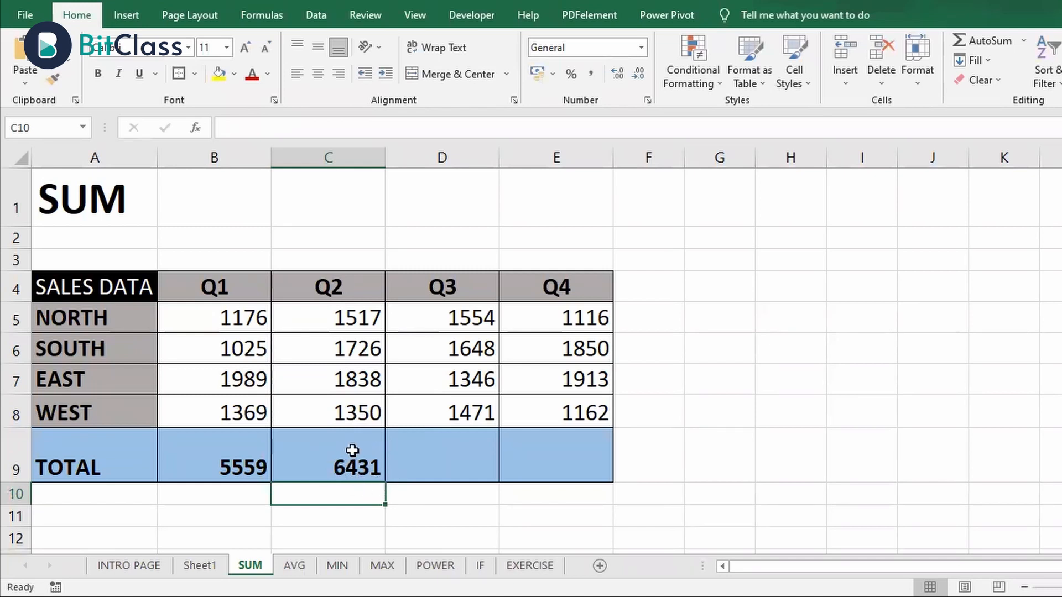
Copy the Q2 total formula from C9 into the Q3 and Q4 total cells, D9:E9
{"action": "left_click", "coordinate": [373, 460]}
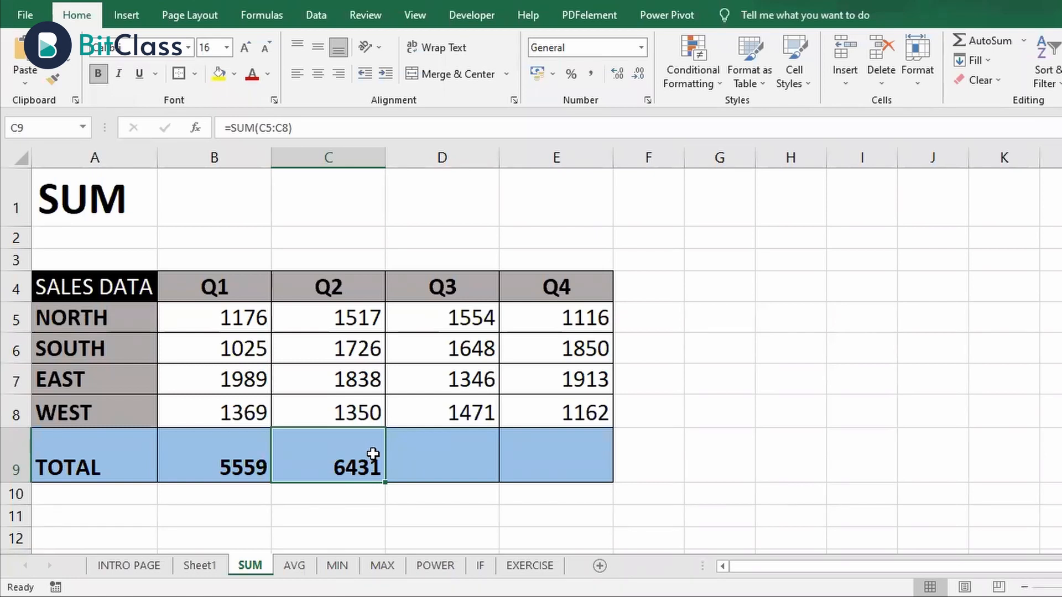
{"action": "left_click", "coordinate": [421, 456]}
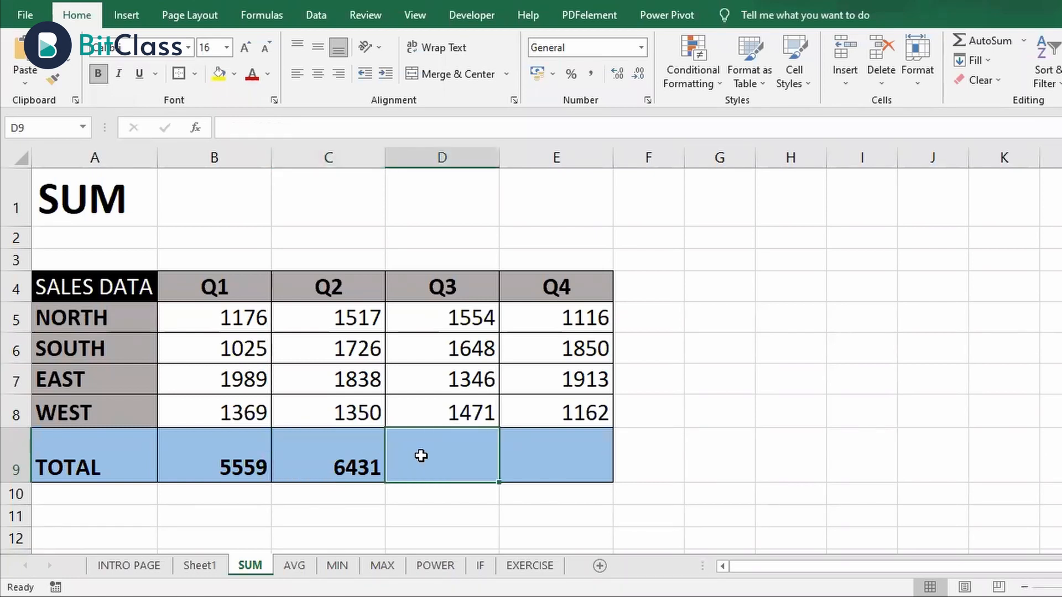
{"action": "key", "text": "Left"}
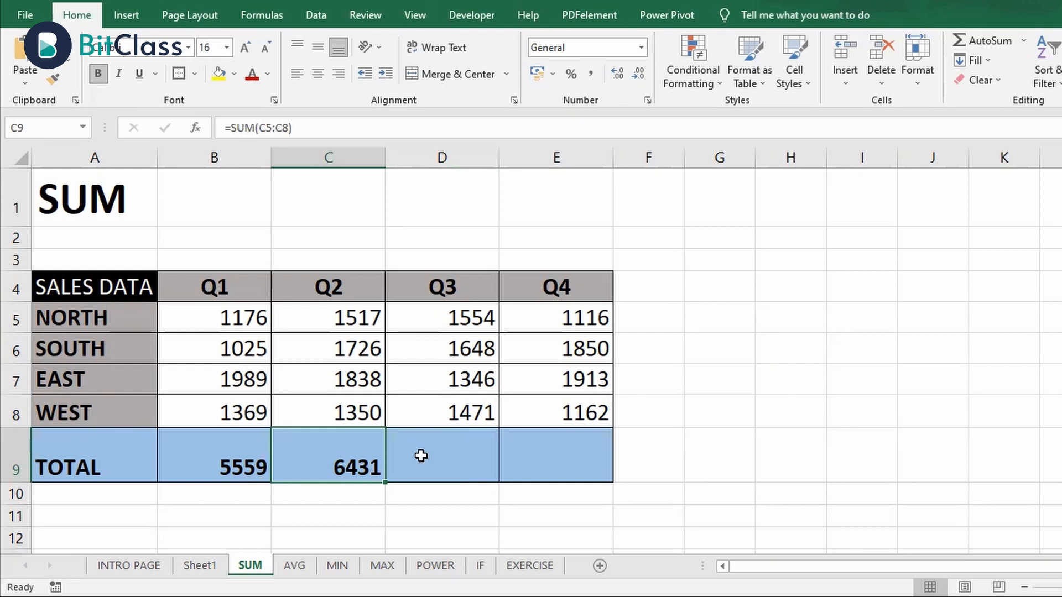
{"action": "key", "text": "ctrl+c"}
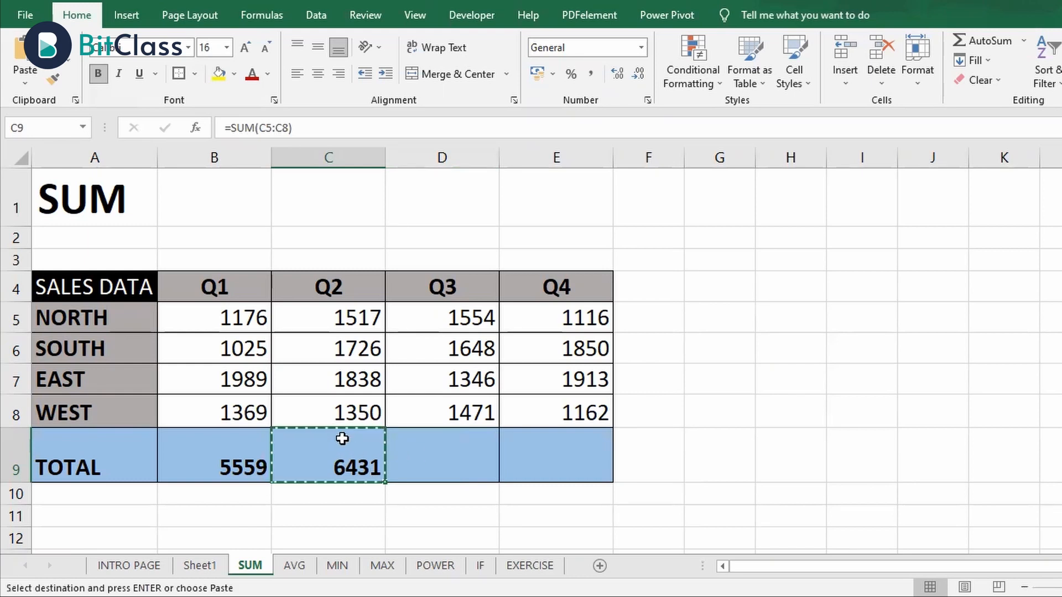
{"action": "left_click", "coordinate": [407, 459]}
{"action": "key", "text": "shift+Right"}
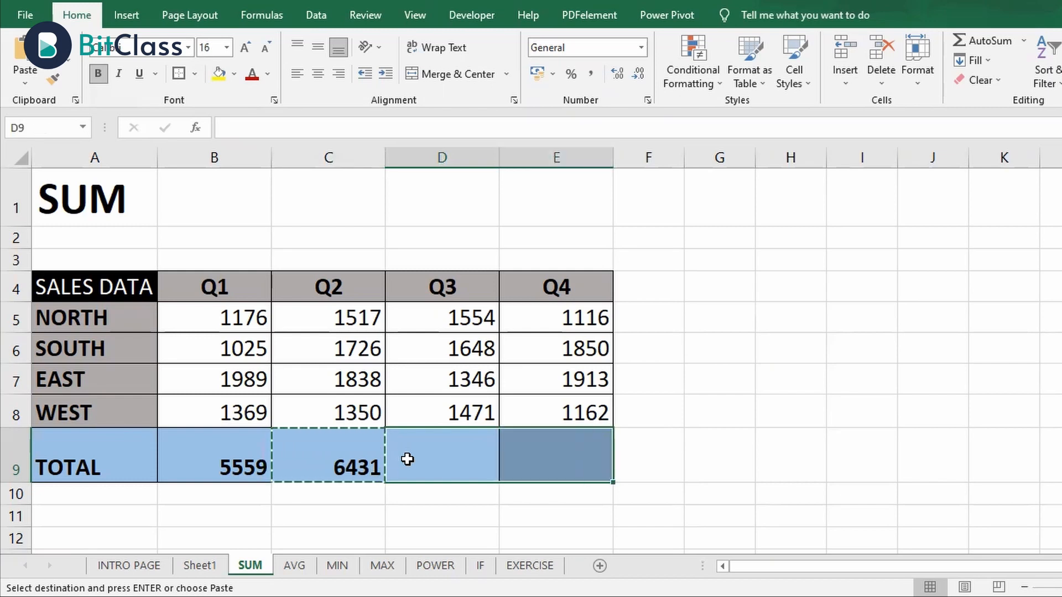
{"action": "left_click", "coordinate": [20, 55]}
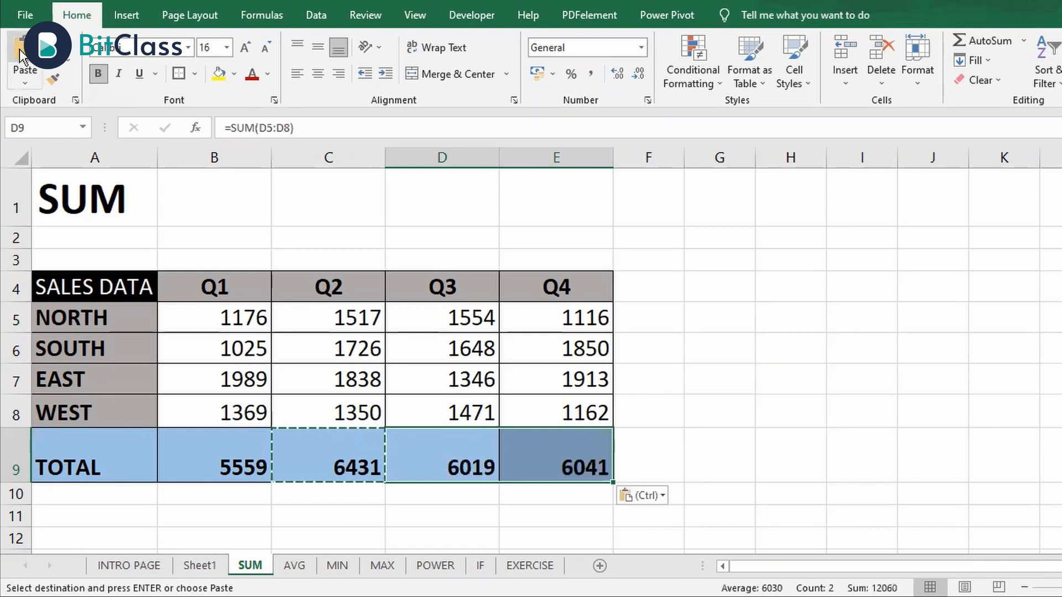
Compare the cell ranges referenced by the SUM formulas in the Q2 and Q3 totals
{"action": "left_click", "coordinate": [342, 463]}
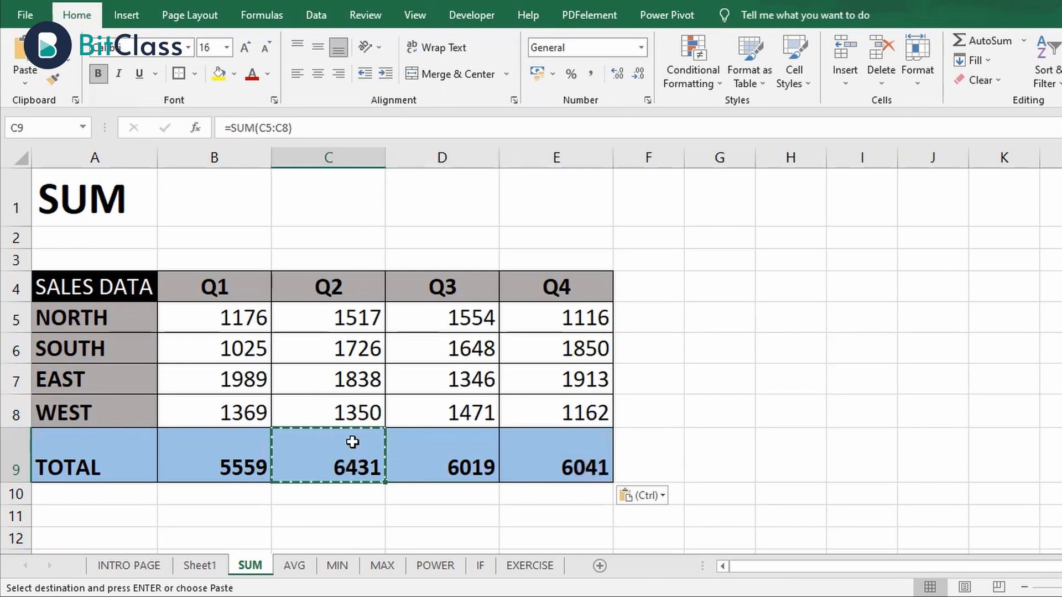
{"action": "key", "text": "Escape"}
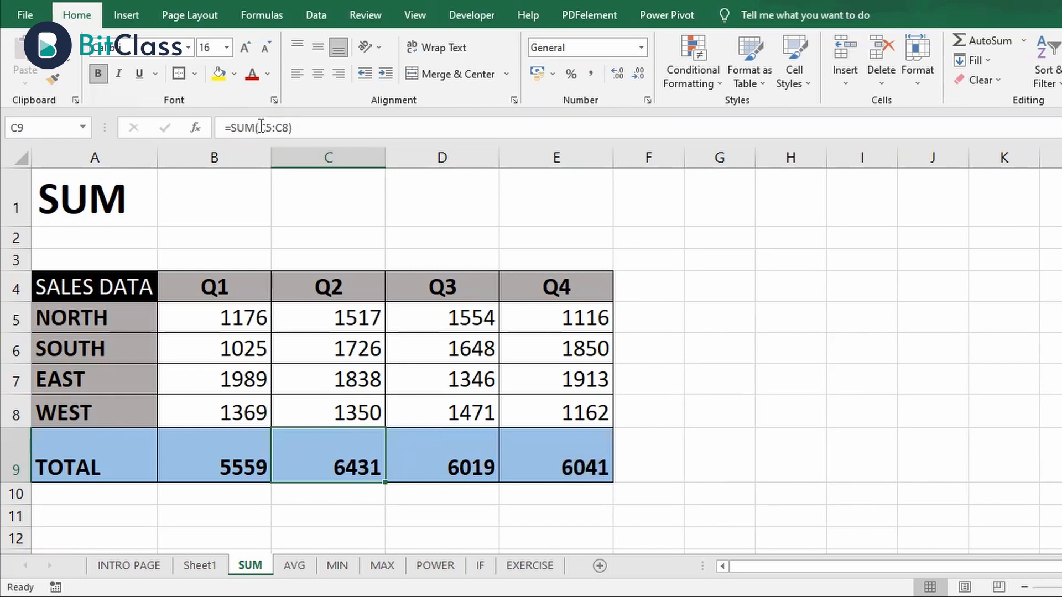
{"action": "left_click_drag", "start_coordinate": [261, 127], "coordinate": [290, 126]}
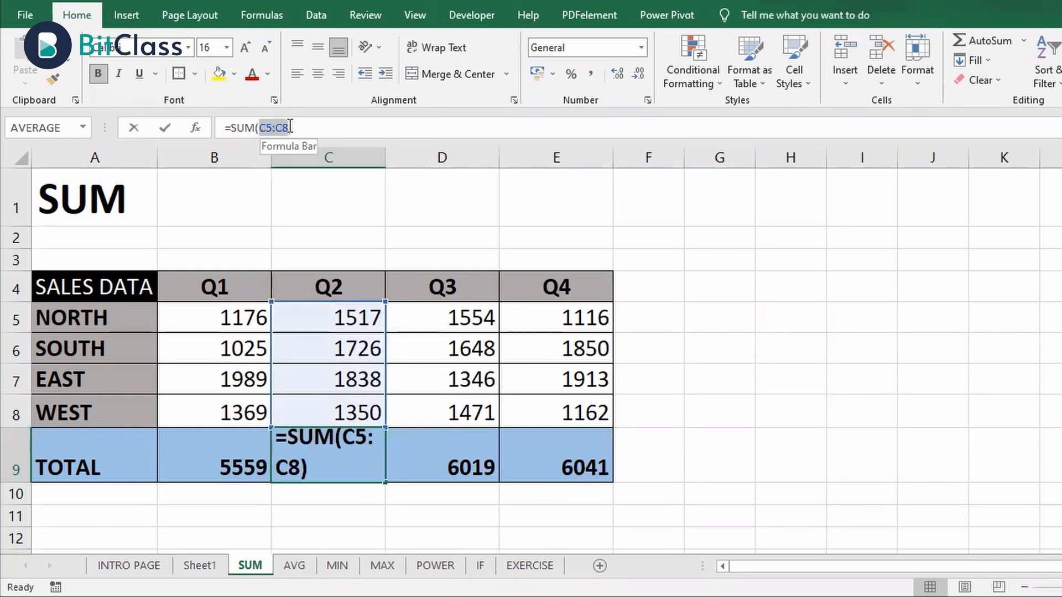
{"action": "key", "text": "Escape"}
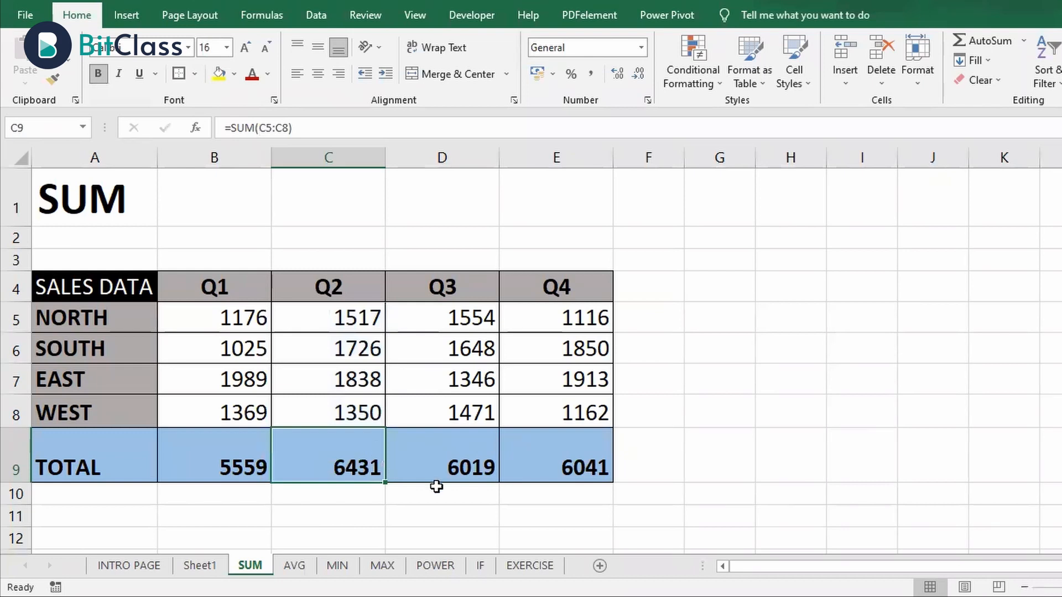
{"action": "left_click", "coordinate": [443, 460]}
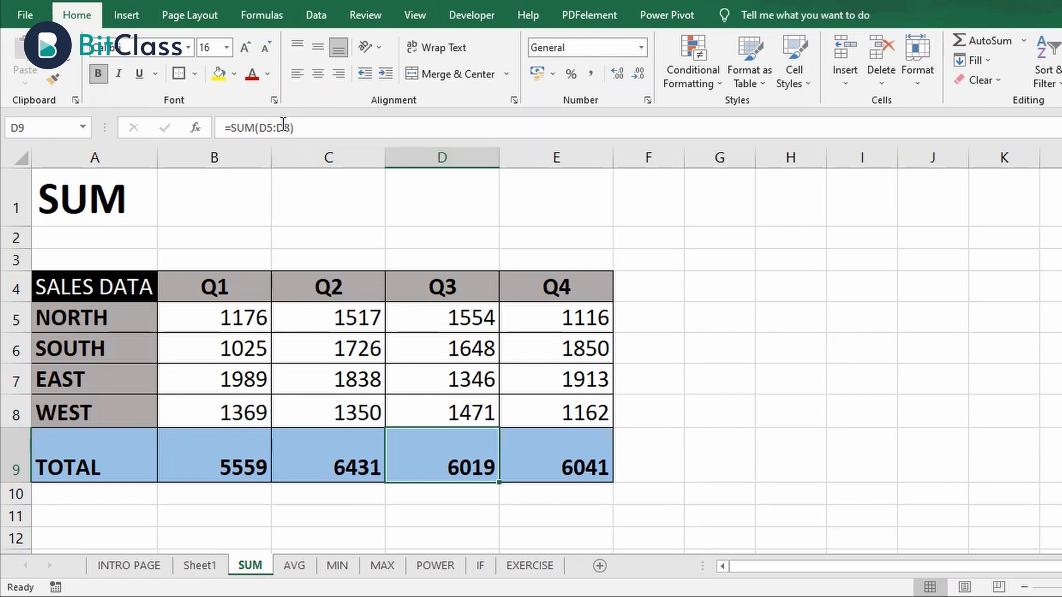
{"action": "left_click_drag", "start_coordinate": [291, 128], "coordinate": [257, 128]}
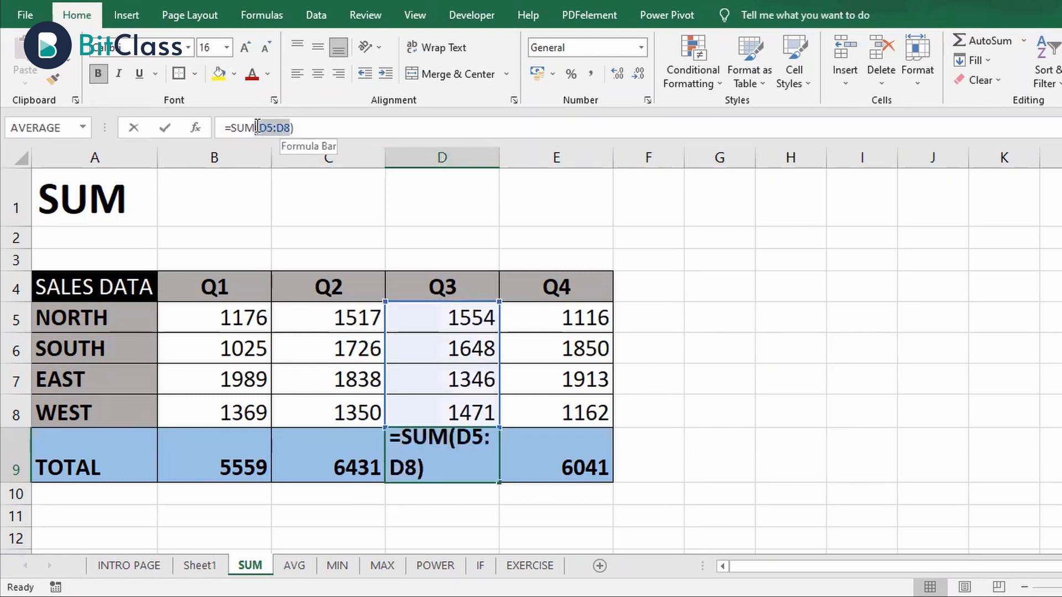
{"action": "key", "text": "Escape"}
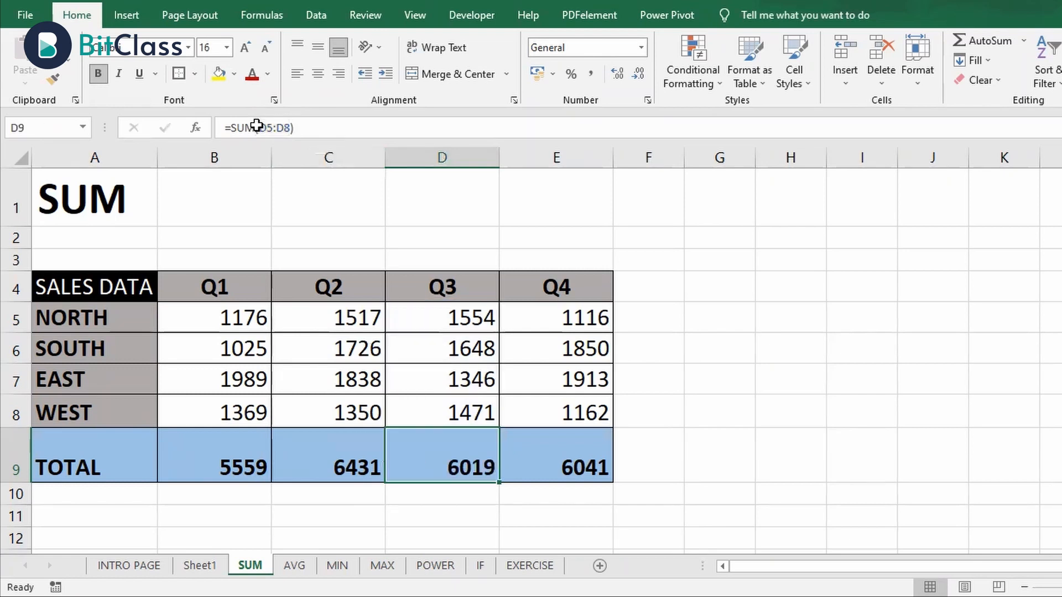
Check the cell range referenced by the SUM formula in the Q4 total
{"action": "left_click", "coordinate": [584, 468]}
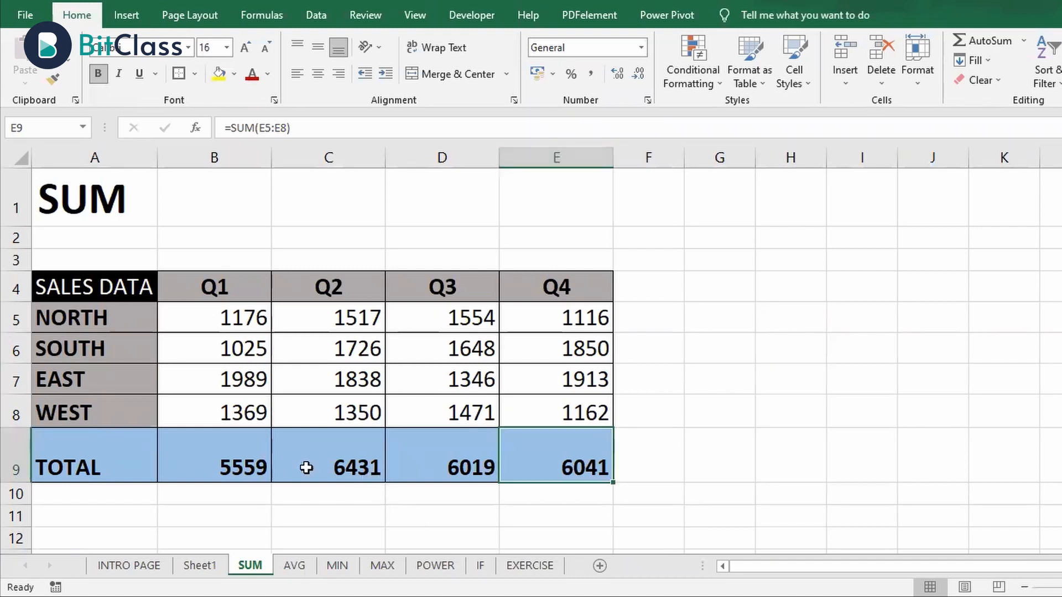
{"action": "left_click", "coordinate": [243, 466]}
{"action": "mouse_move", "coordinate": [242, 466]}
{"action": "left_mouse_down"}
{"action": "mouse_move", "coordinate": [403, 479]}
{"action": "mouse_move", "coordinate": [592, 474]}
{"action": "left_mouse_up"}
{"action": "key", "text": "Delete"}
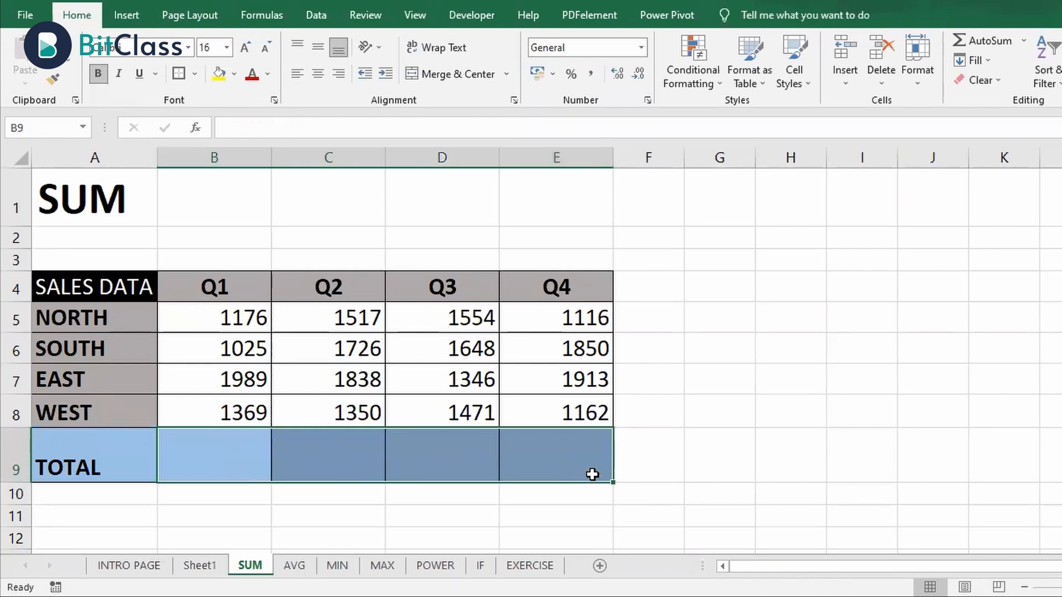
{"action": "key", "text": "Left"}
{"action": "key", "text": "Right"}
{"action": "key", "text": "ctrl+z"}
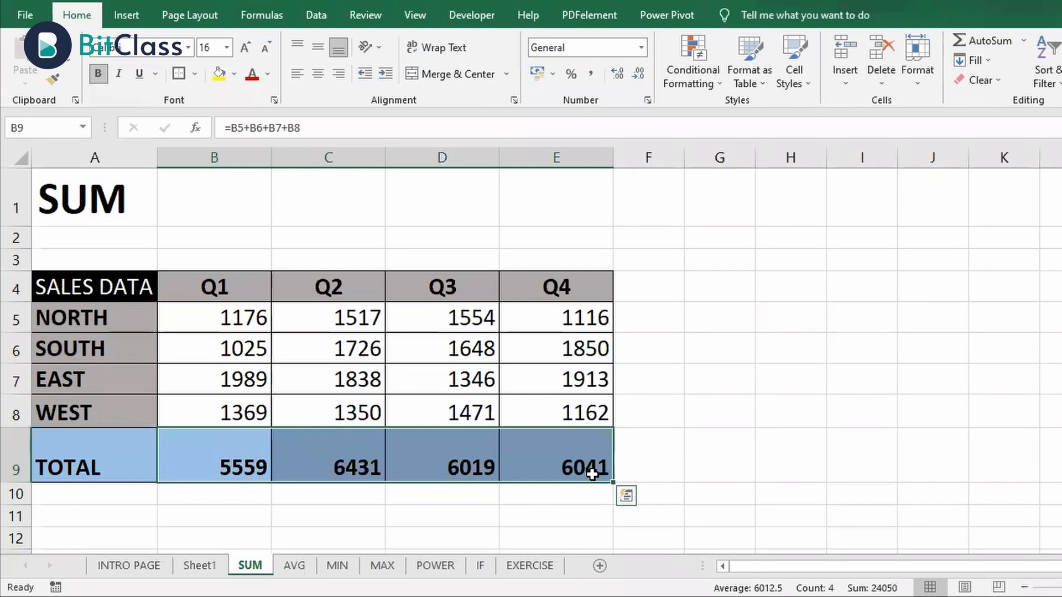
Go to the AVG worksheet and make its TOTAL row taller
{"action": "key", "text": "ctrl+Page_Down"}
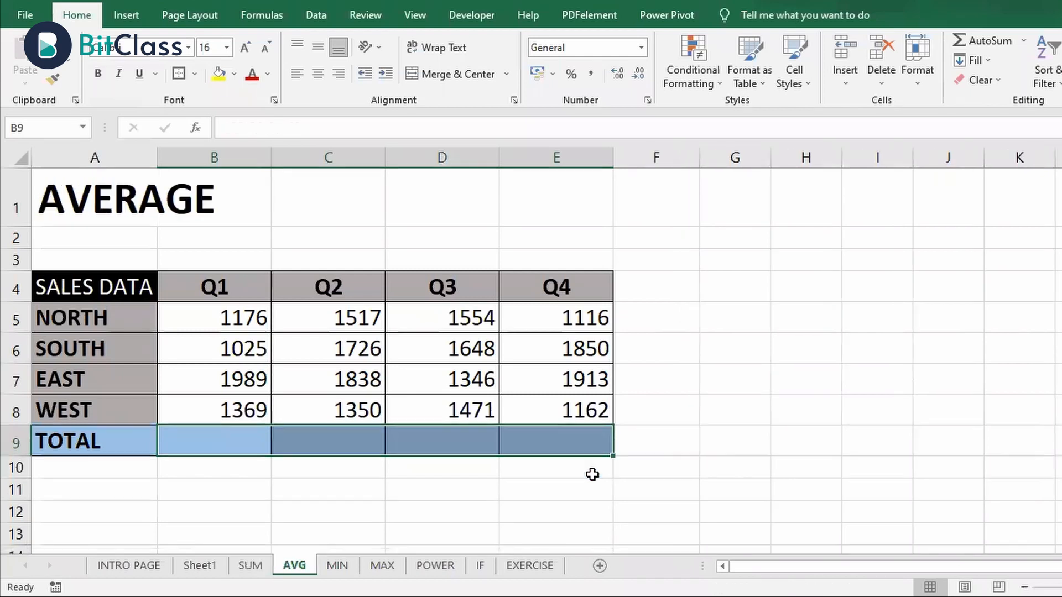
{"action": "left_click", "coordinate": [78, 441]}
{"action": "left_click_drag", "start_coordinate": [15, 457], "coordinate": [15, 477]}
Review the regional sales figures of each quarter on the AVG worksheet, one column at a time from Q1 to Q4
{"action": "left_click", "coordinate": [236, 318]}
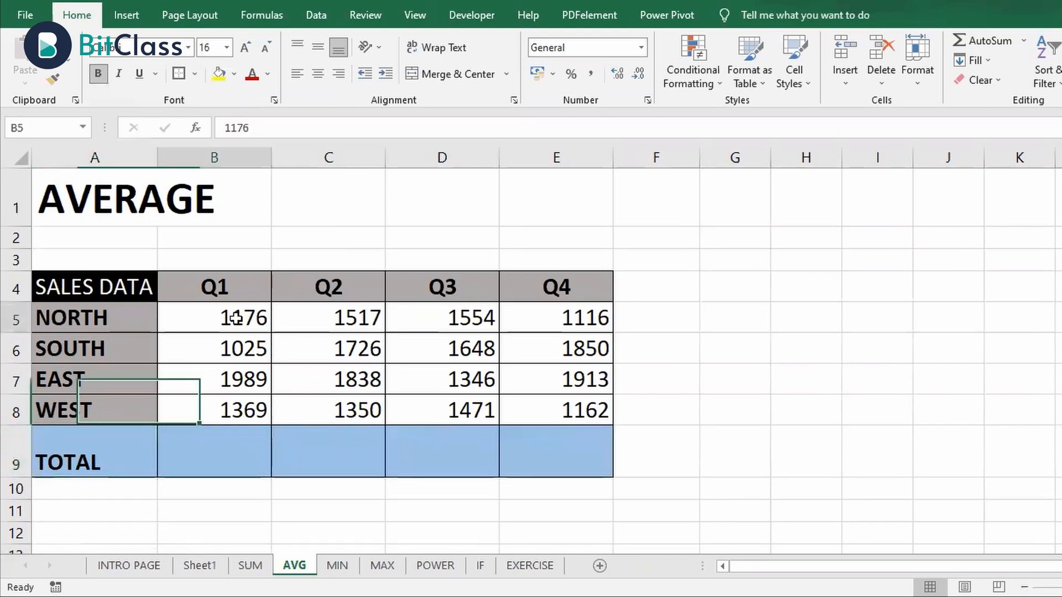
{"action": "left_click_drag", "start_coordinate": [236, 318], "coordinate": [232, 408]}
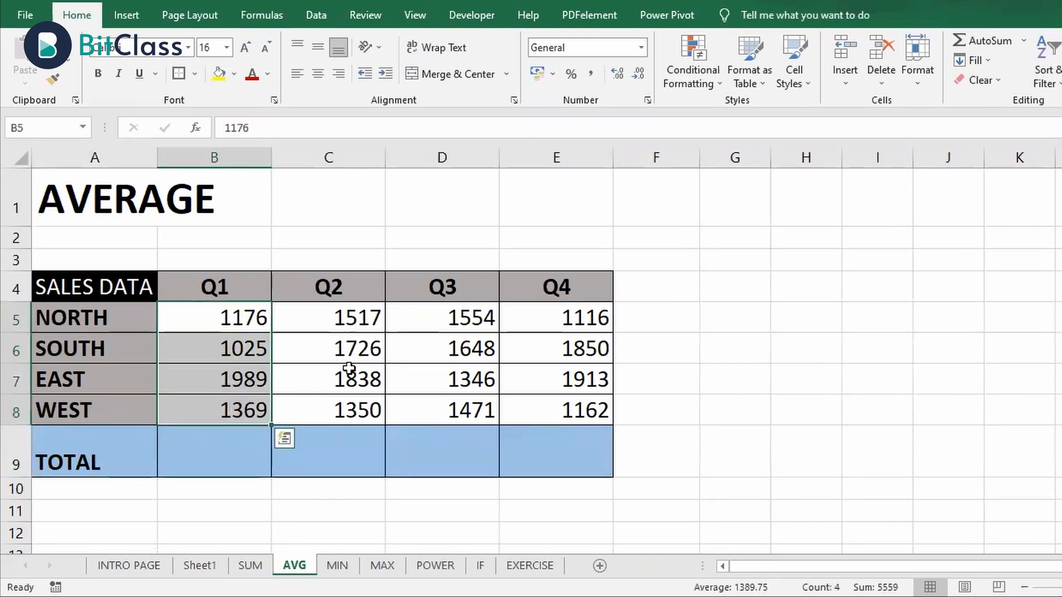
{"action": "left_click_drag", "start_coordinate": [346, 320], "coordinate": [344, 414]}
{"action": "left_click_drag", "start_coordinate": [462, 319], "coordinate": [472, 408]}
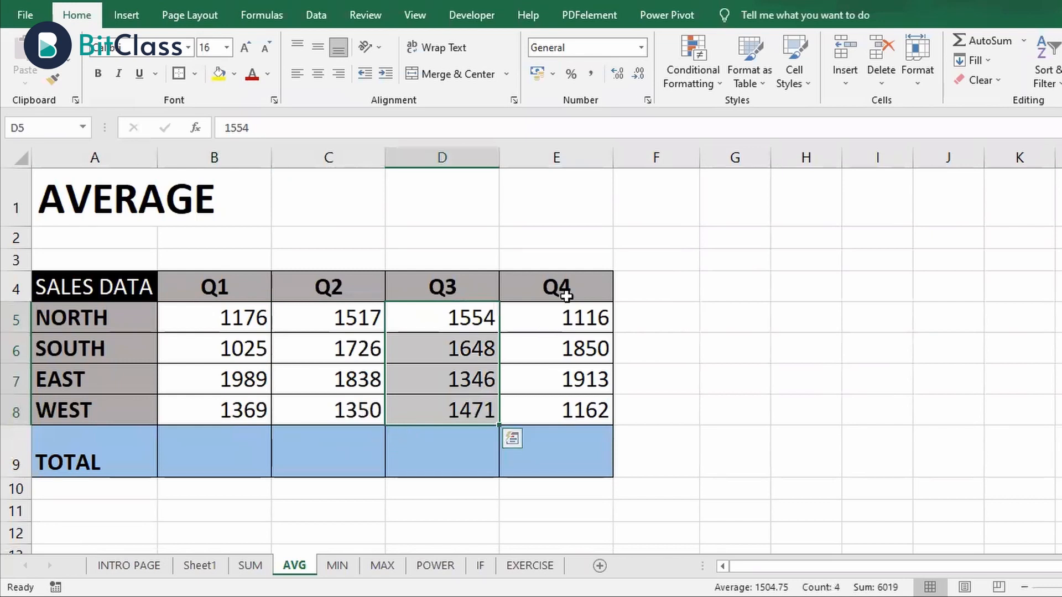
{"action": "left_click_drag", "start_coordinate": [567, 312], "coordinate": [565, 415]}
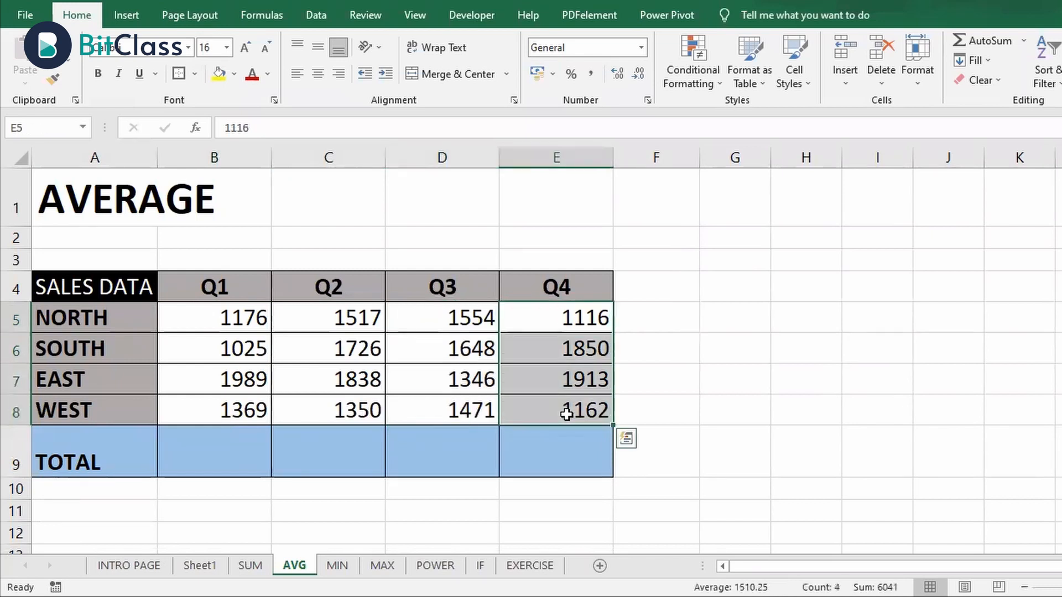
Open Insert Function for the Q1 cell B9 and browse the functions in the All category
{"action": "left_click", "coordinate": [194, 440]}
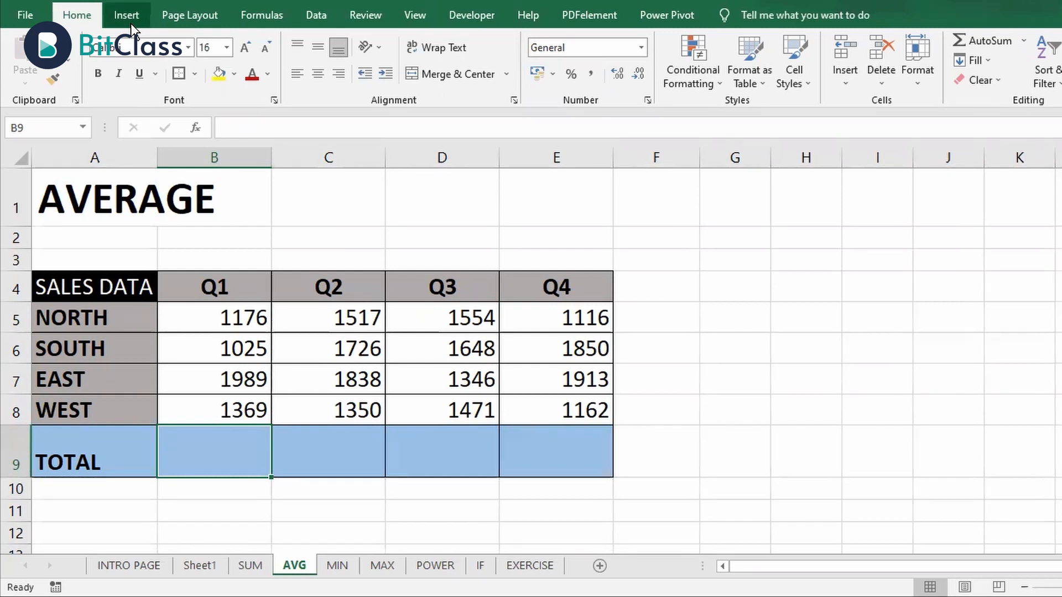
{"action": "left_click", "coordinate": [261, 15]}
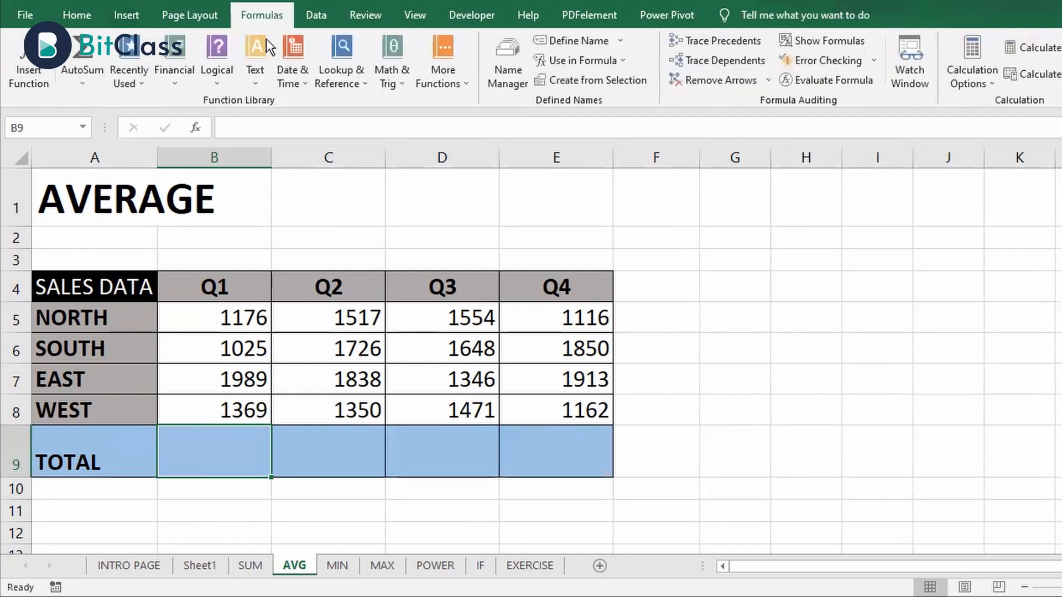
{"action": "left_click", "coordinate": [15, 50]}
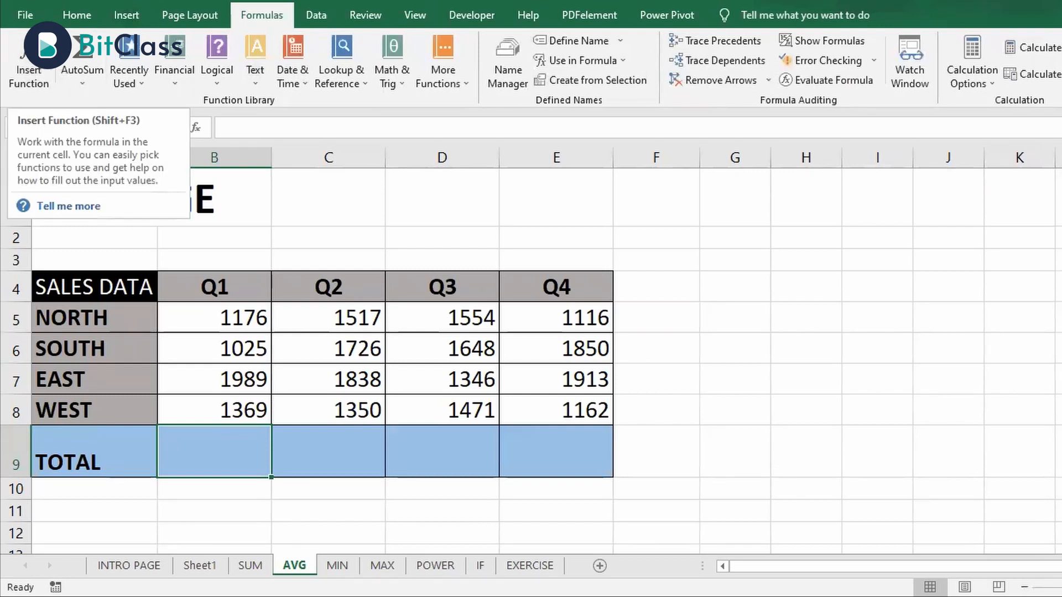
{"action": "left_click", "coordinate": [35, 69]}
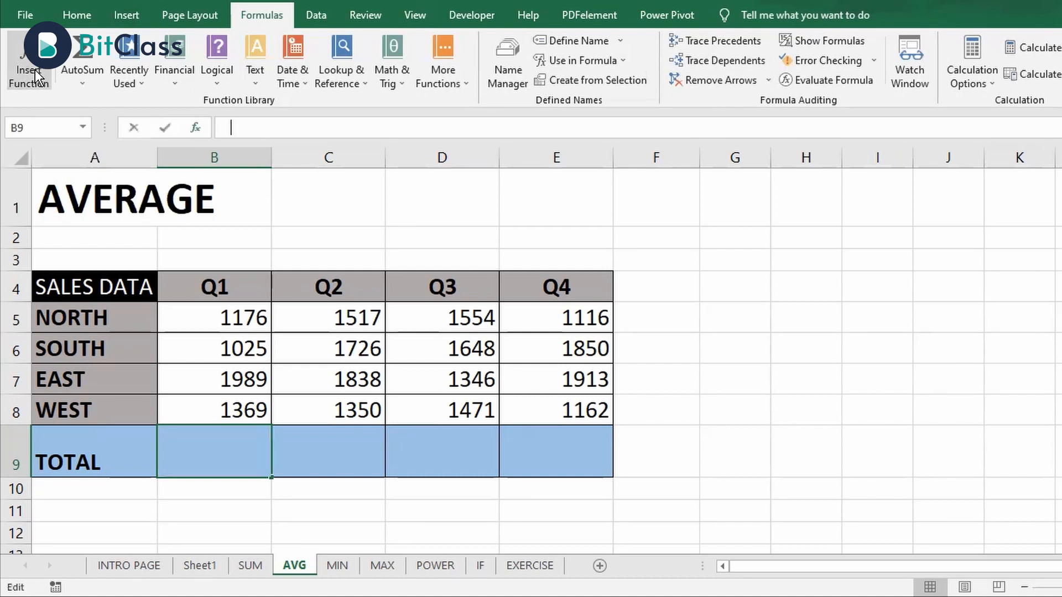
{"action": "left_click", "coordinate": [732, 166]}
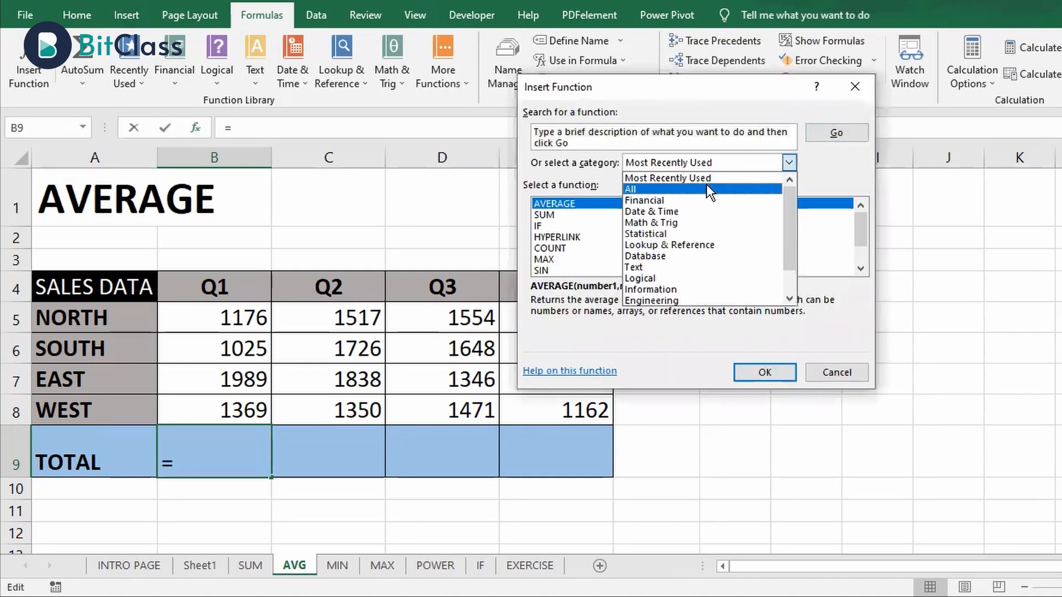
{"action": "left_click", "coordinate": [706, 184]}
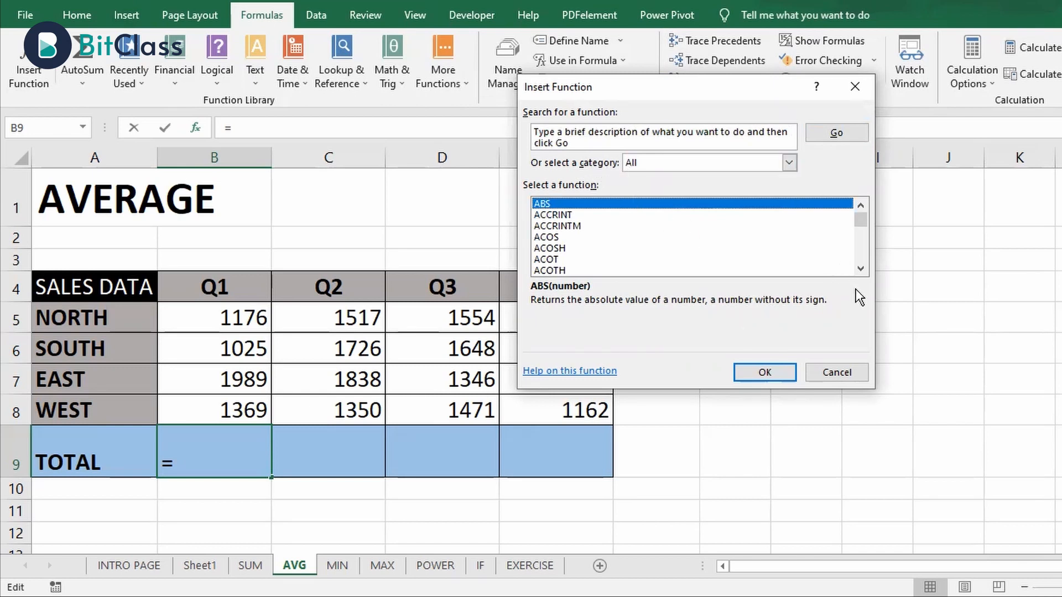
{"action": "left_click", "coordinate": [861, 270]}
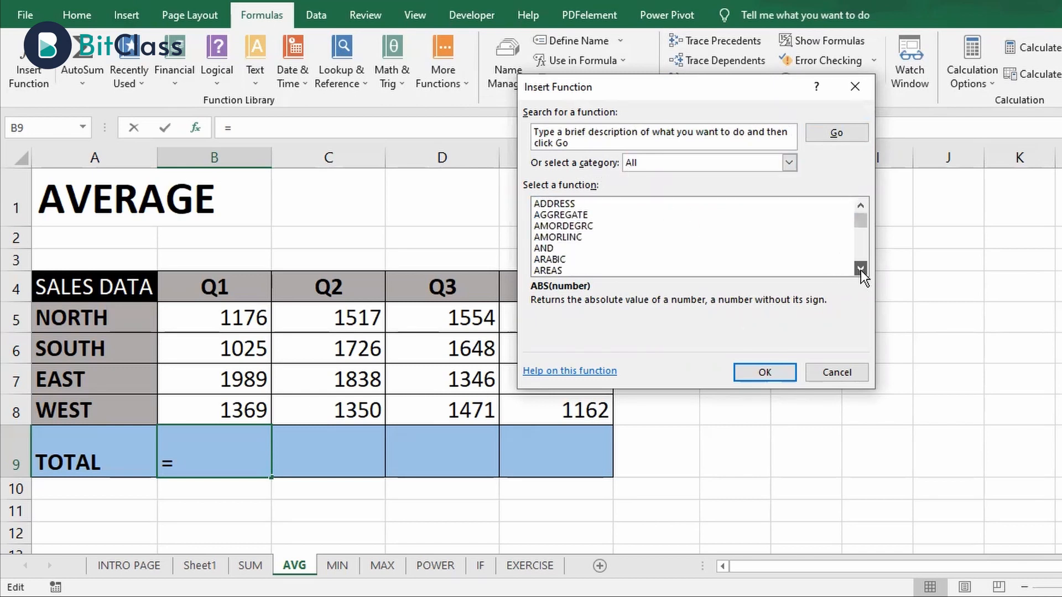
{"action": "left_click_drag", "start_coordinate": [861, 270], "coordinate": [860, 269]}
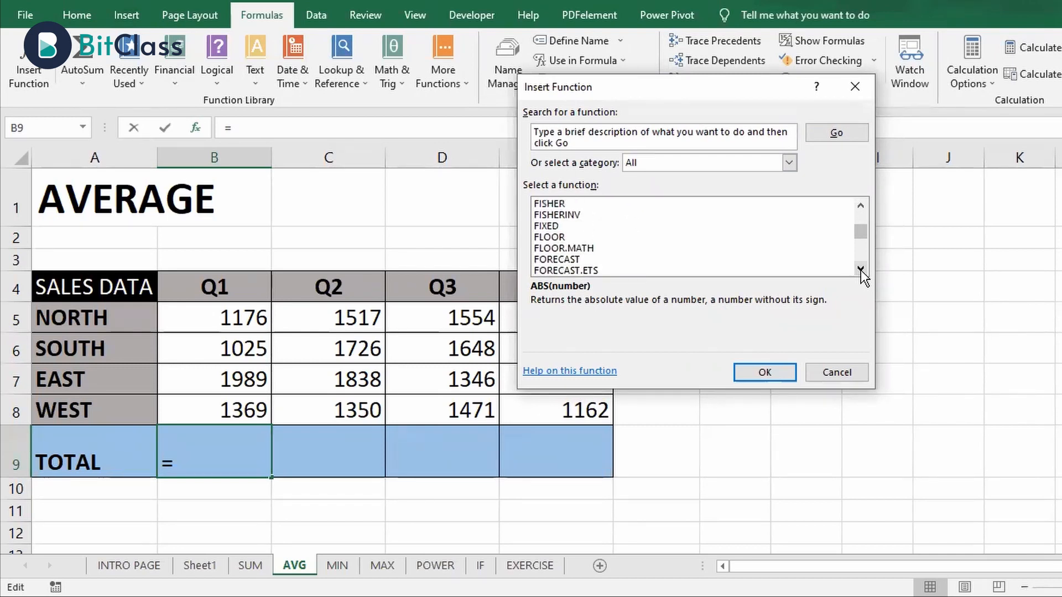
{"action": "mouse_move", "coordinate": [863, 232]}
{"action": "left_mouse_down"}
{"action": "mouse_move", "coordinate": [860, 210]}
{"action": "mouse_move", "coordinate": [862, 250]}
{"action": "left_mouse_up"}
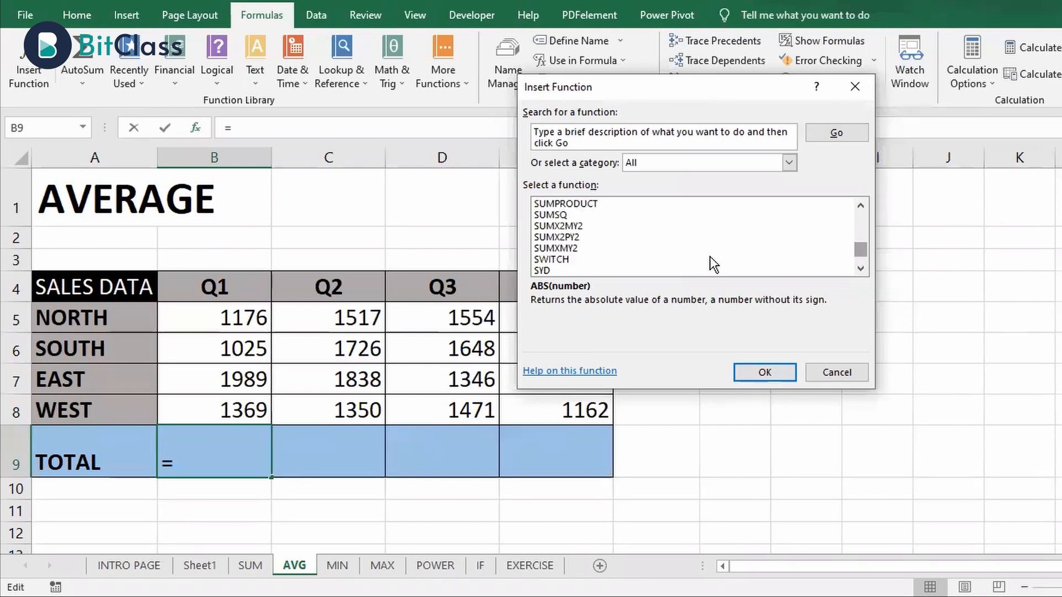
Find SUM in the function list and read its syntax and description
{"action": "left_click", "coordinate": [575, 210]}
{"action": "key", "text": "Up"}
{"action": "key", "text": "Up"}
{"action": "key", "text": "Up"}
{"action": "key", "text": "Up"}
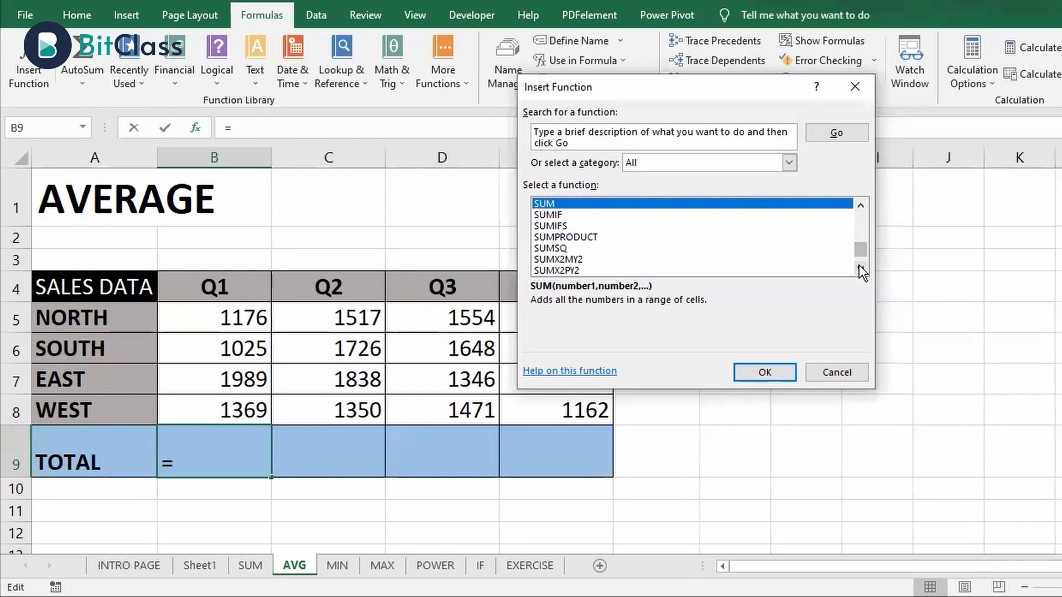
Look up the syntax and description of the AVERAGE function and close Insert Function without inserting it
{"action": "left_click_drag", "start_coordinate": [859, 251], "coordinate": [871, 219]}
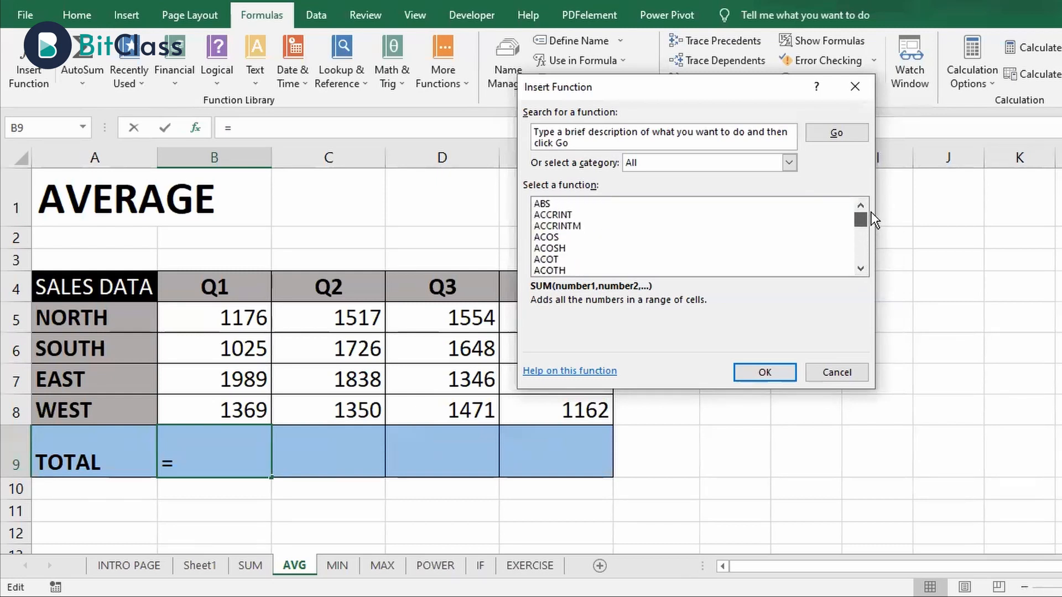
{"action": "left_click_drag", "start_coordinate": [861, 268], "coordinate": [859, 267]}
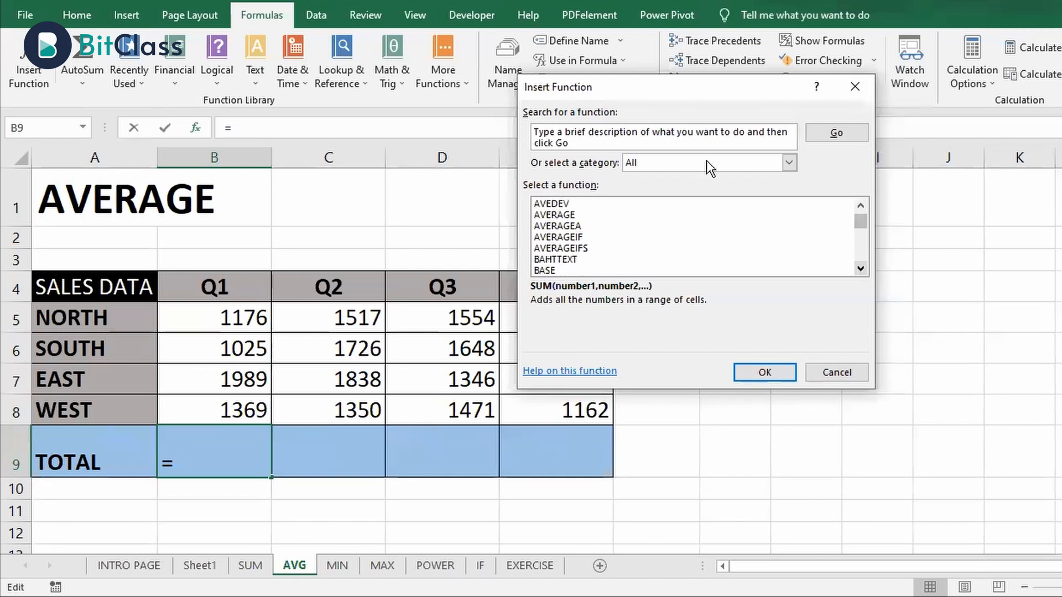
{"action": "left_click", "coordinate": [557, 216]}
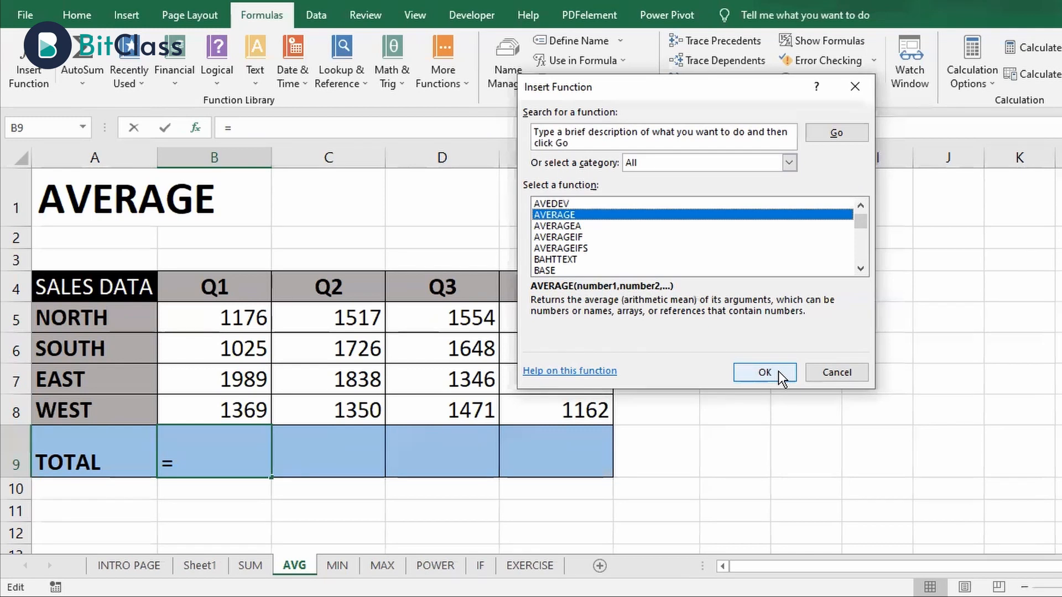
{"action": "left_click", "coordinate": [817, 371]}
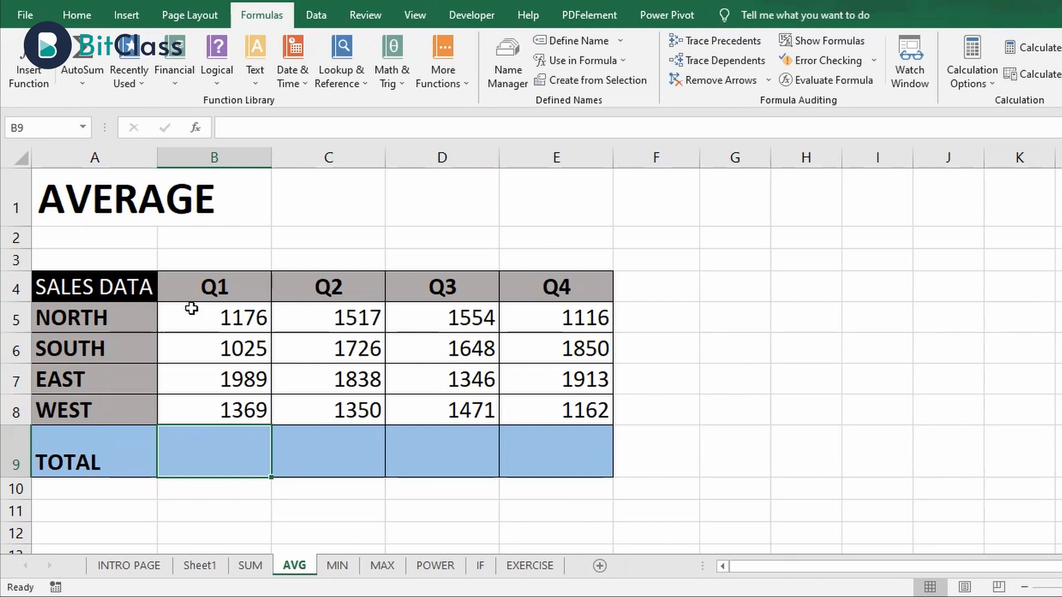
{"action": "type", "text": "="}
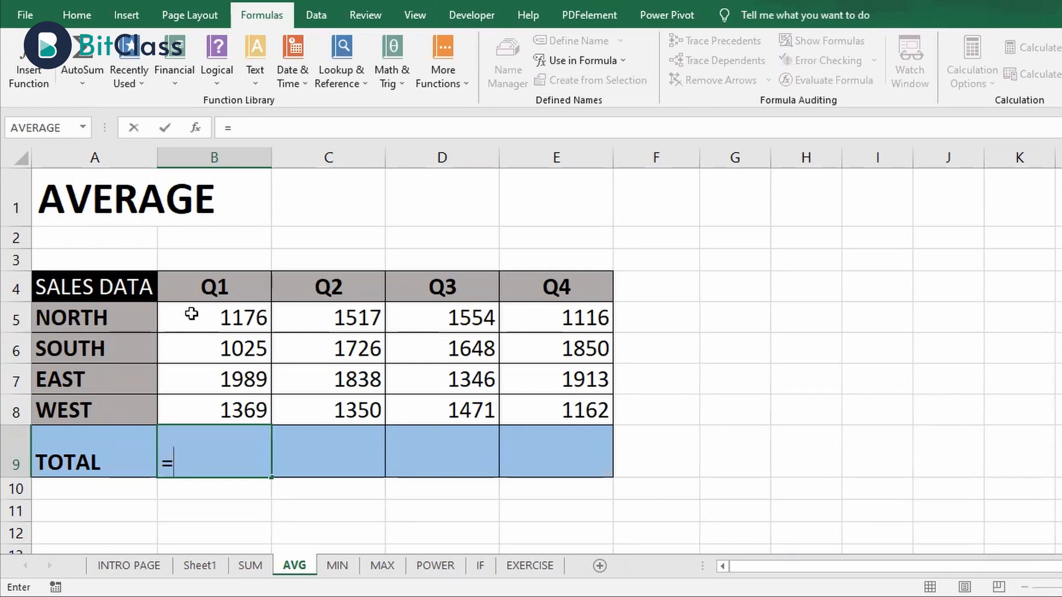
{"action": "type", "text": "AVERAGE"}
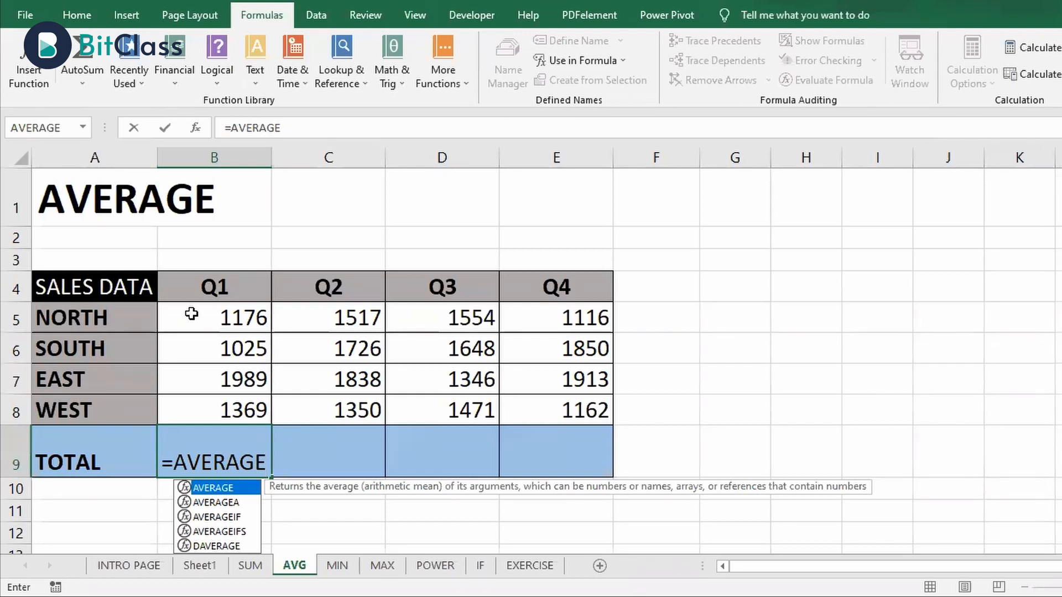
{"action": "key", "text": "Escape"}
Calculate the Q1 average in cell B9 with the formula =(B5+B6+B7+B8)/4 and clear the cell again
{"action": "type", "text": "="}
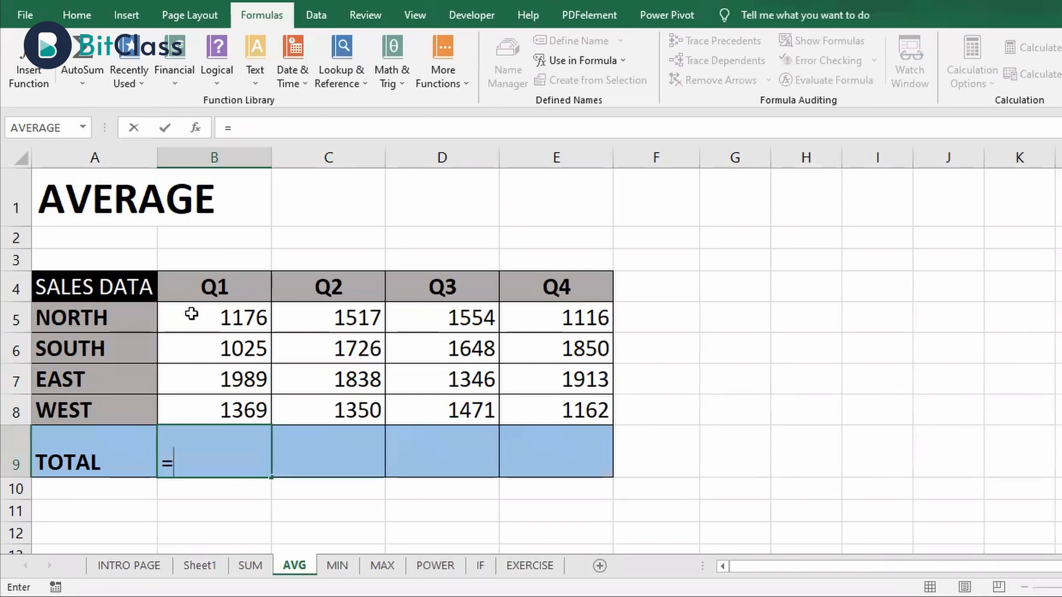
{"action": "type", "text": "("}
{"action": "left_click", "coordinate": [192, 313]}
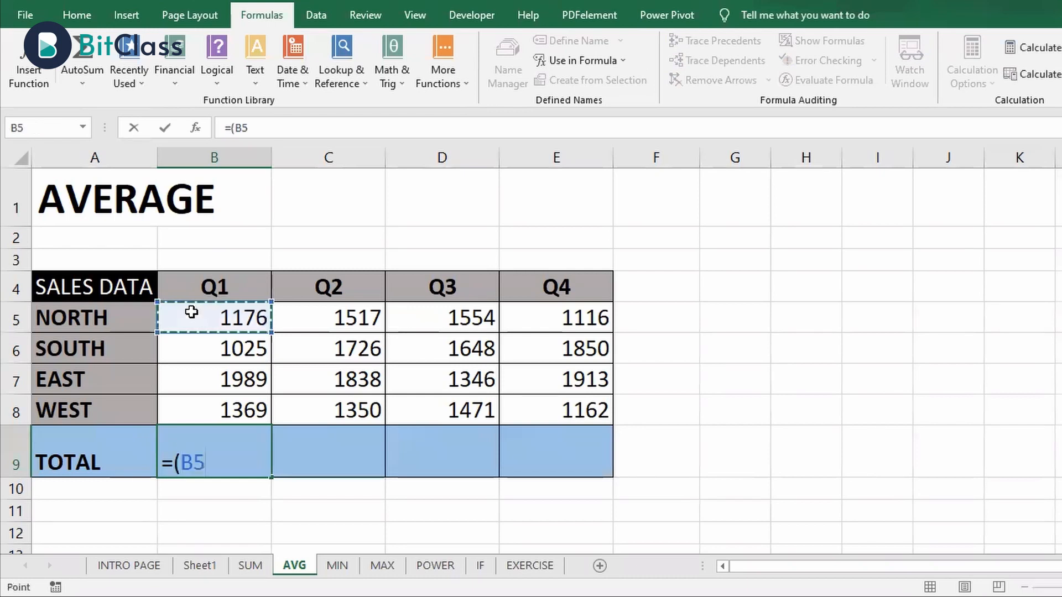
{"action": "type", "text": "+"}
{"action": "left_click", "coordinate": [196, 344]}
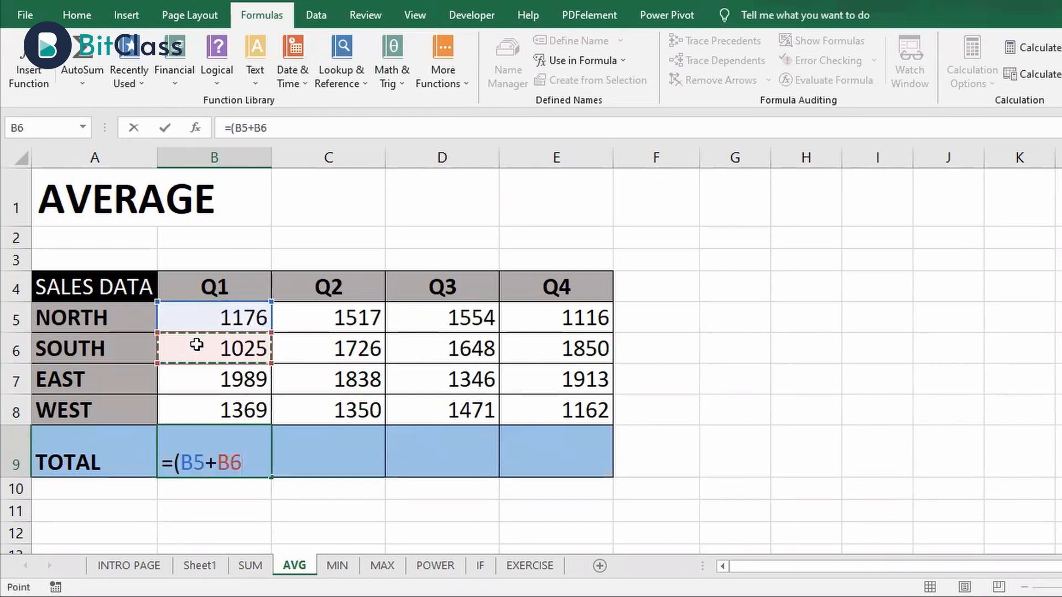
{"action": "type", "text": "+"}
{"action": "left_click", "coordinate": [203, 376]}
{"action": "type", "text": "+"}
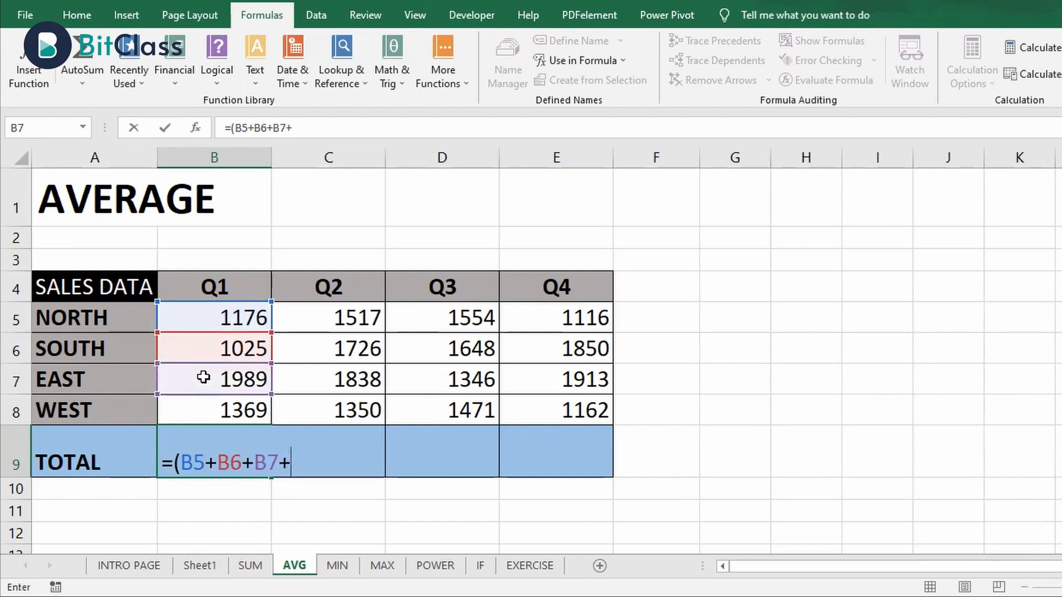
{"action": "left_click", "coordinate": [204, 406]}
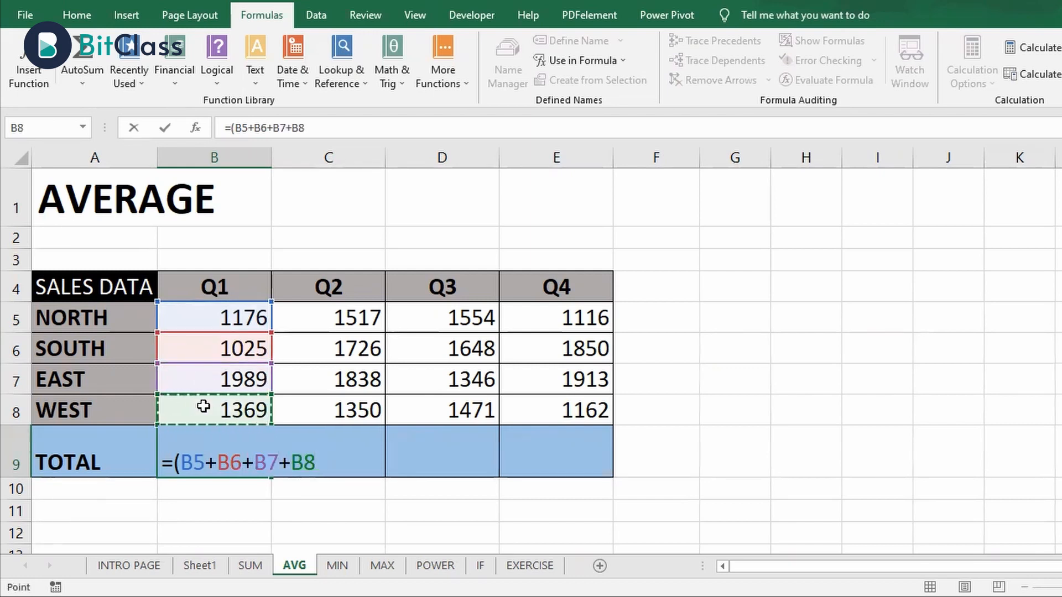
{"action": "type", "text": ")"}
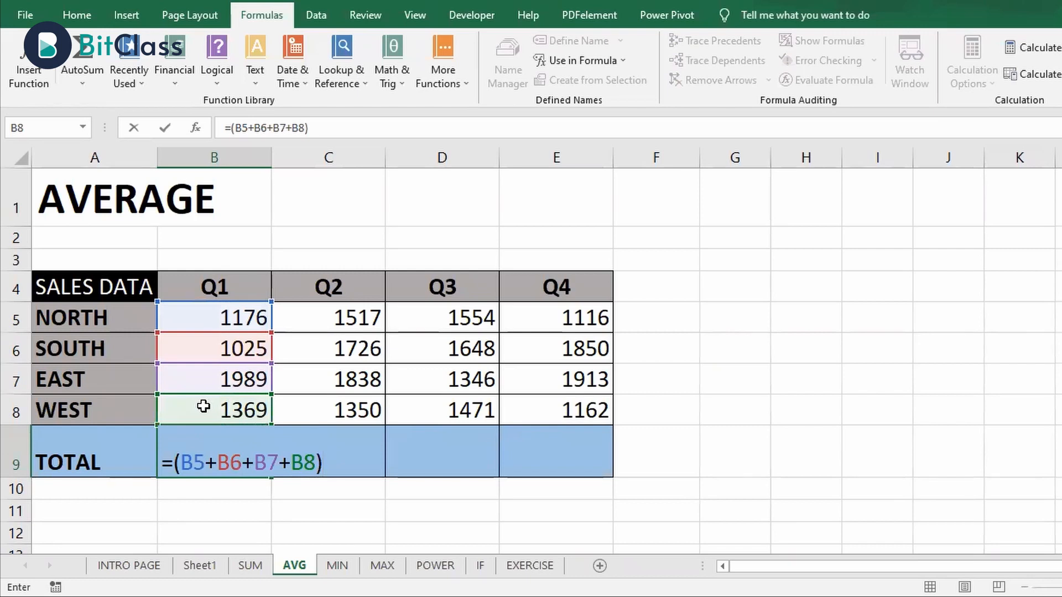
{"action": "type", "text": "/4"}
{"action": "key", "text": "Return"}
{"action": "key", "text": "Up"}
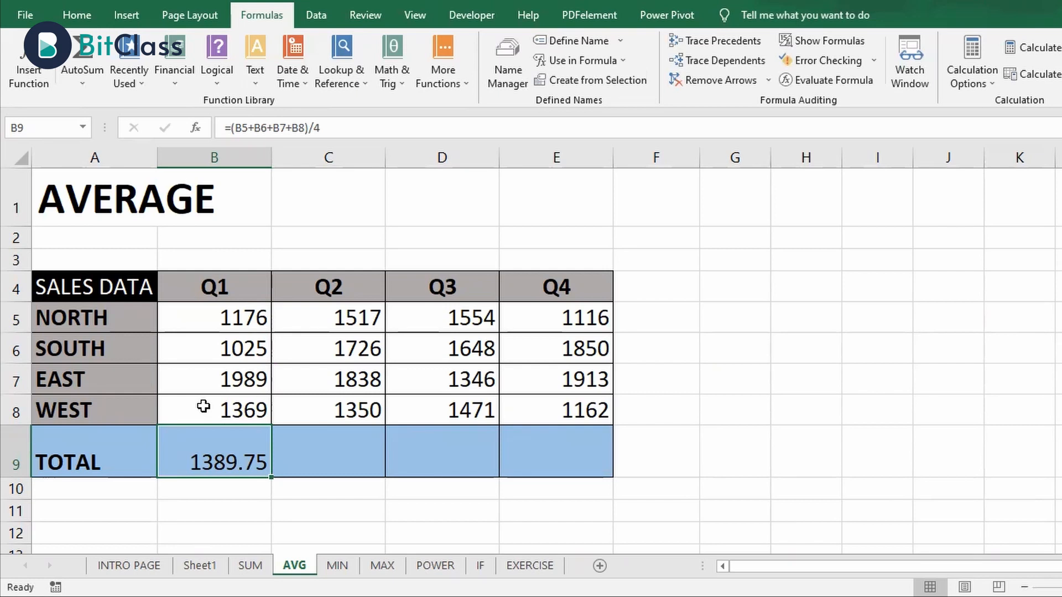
{"action": "key", "text": "Delete"}
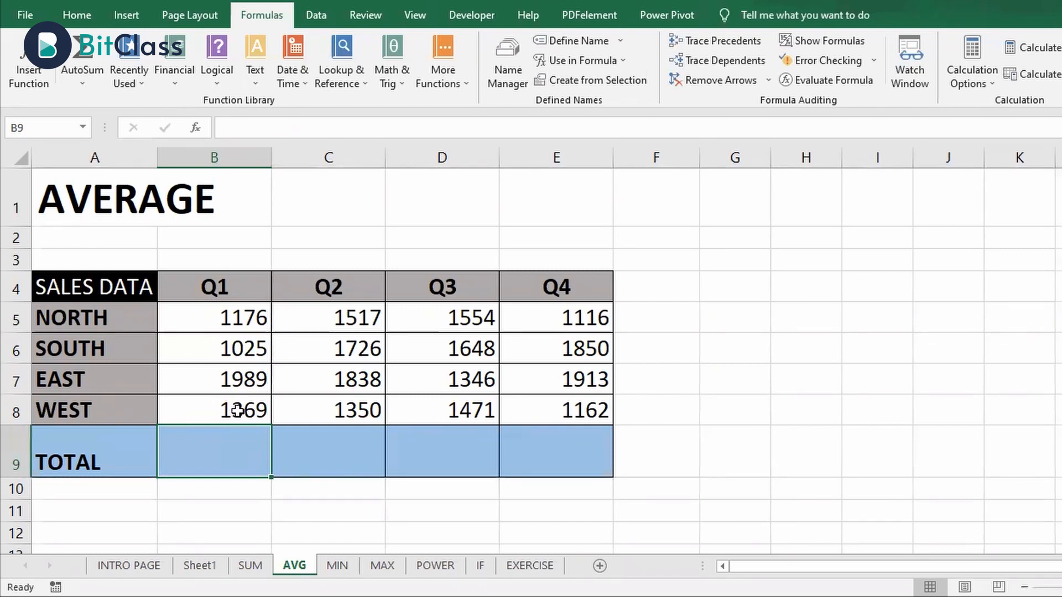
Start a formula with the AVERAGE function in the Q1 cell B9
{"action": "type", "text": "="}
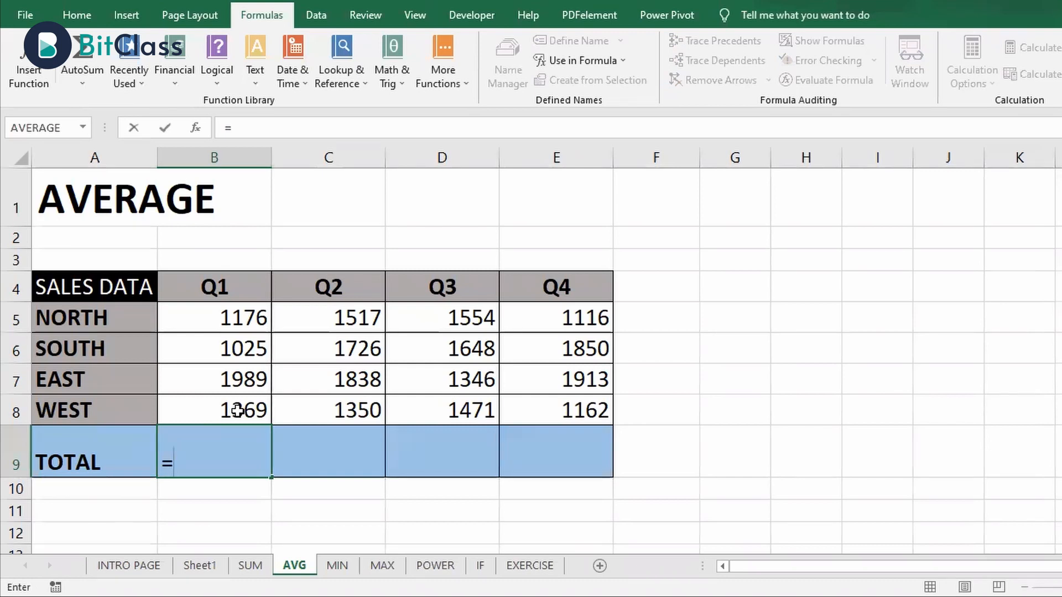
{"action": "type", "text": "AVERAGE"}
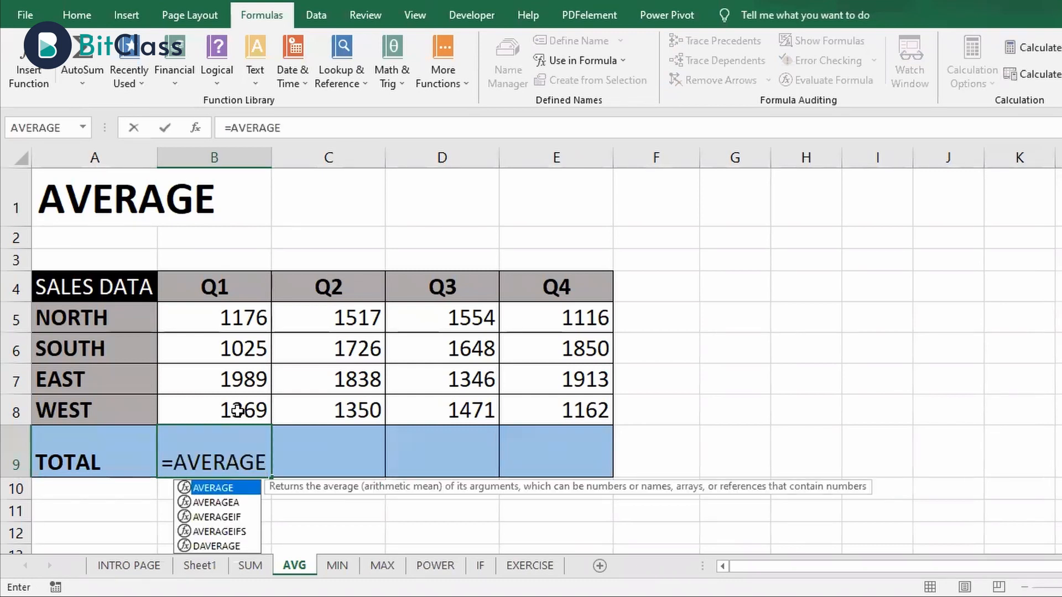
{"action": "type", "text": "("}
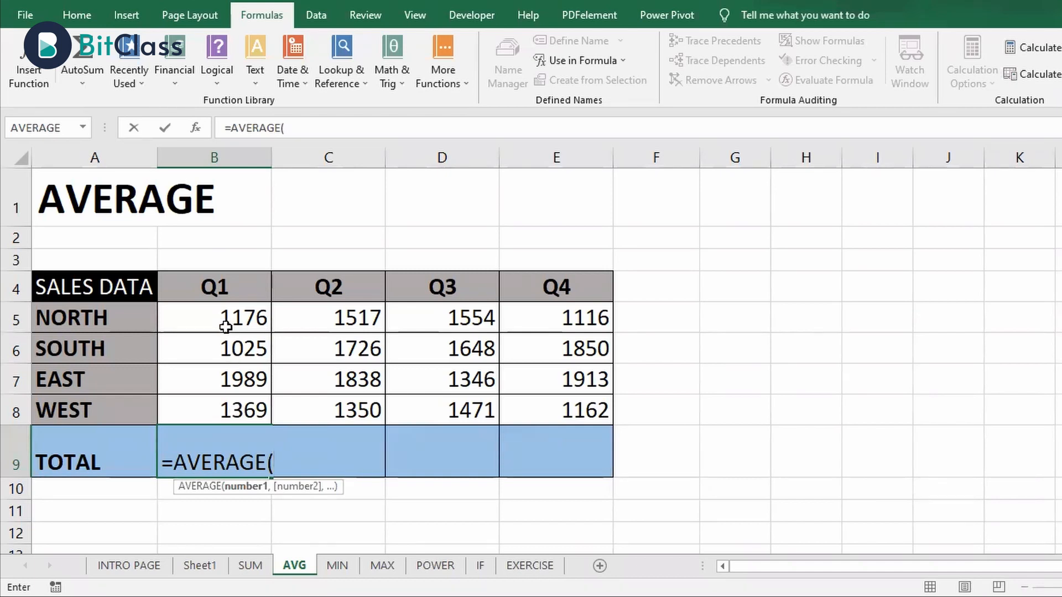
{"action": "left_click", "coordinate": [225, 417]}
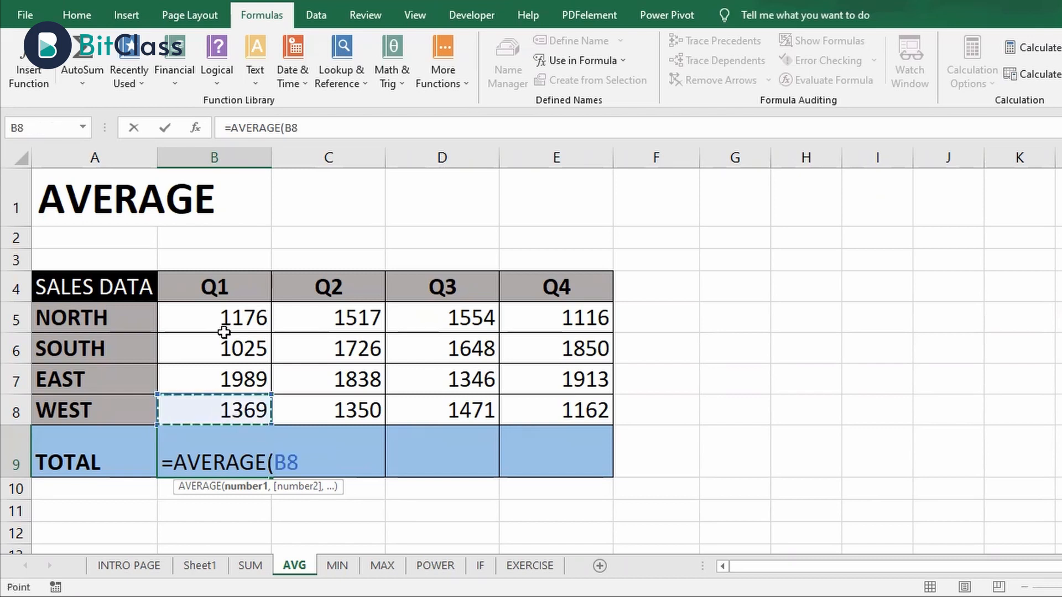
{"action": "left_click", "coordinate": [224, 323], "text": "shift"}
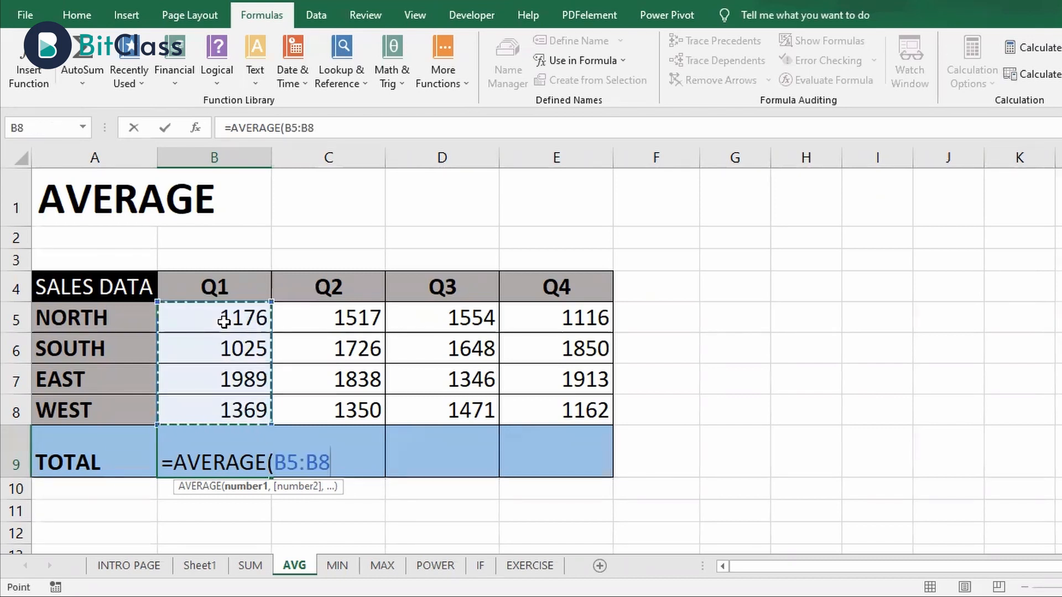
{"action": "key", "text": "BackSpace"}
{"action": "key", "text": "BackSpace"}
{"action": "key", "text": "BackSpace"}
{"action": "key", "text": "BackSpace"}
{"action": "key", "text": "BackSpace"}
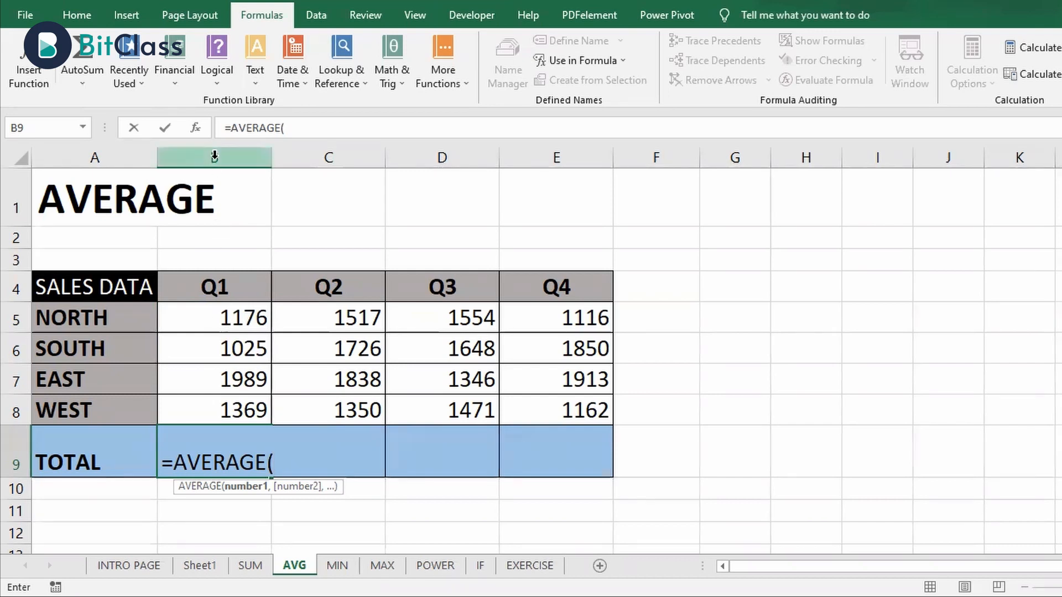
{"action": "left_click", "coordinate": [183, 311]}
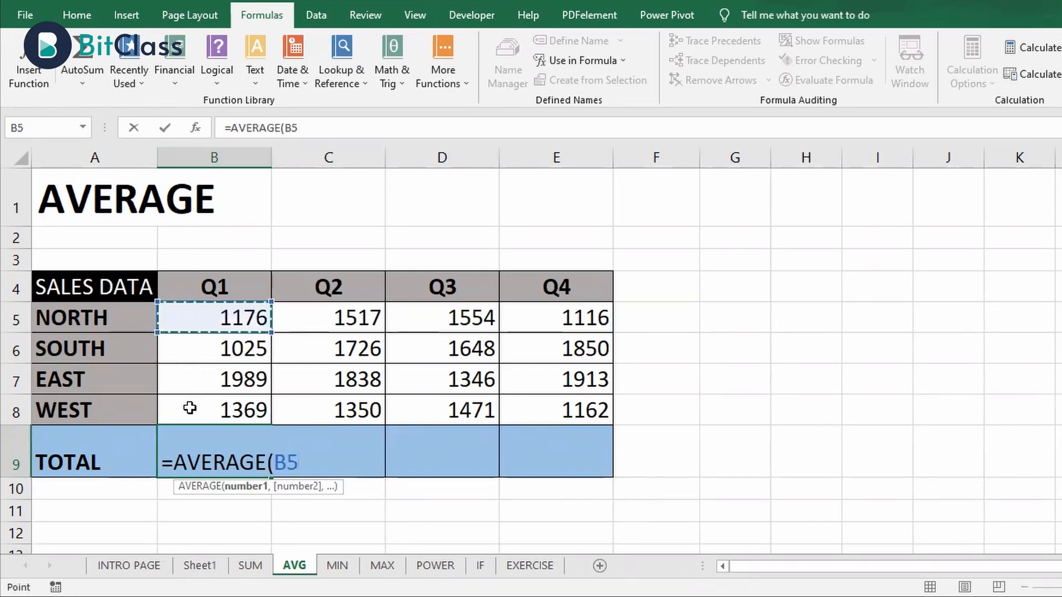
{"action": "key", "text": "BackSpace"}
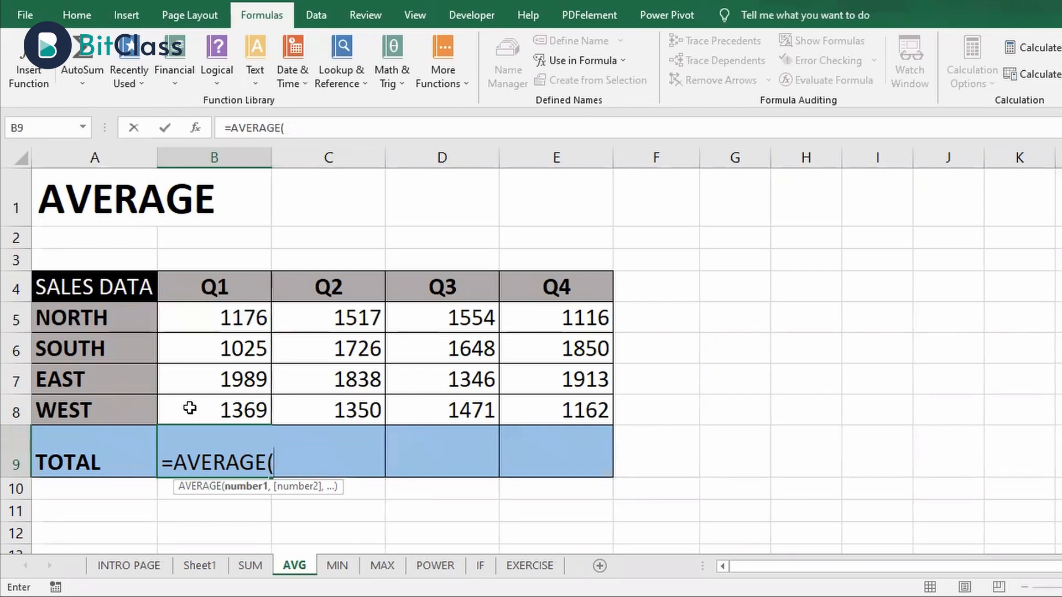
Complete the Q1 average formula in B9 with the range B5:B8, giving =AVERAGE(B5:B8)
{"action": "type", "text": "B5:"}
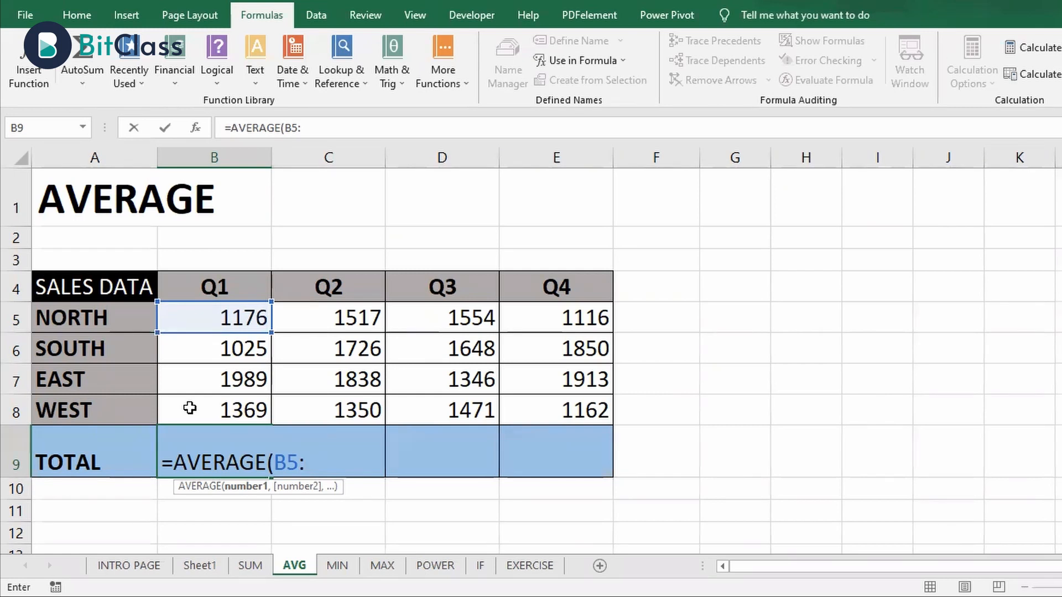
{"action": "type", "text": "B8"}
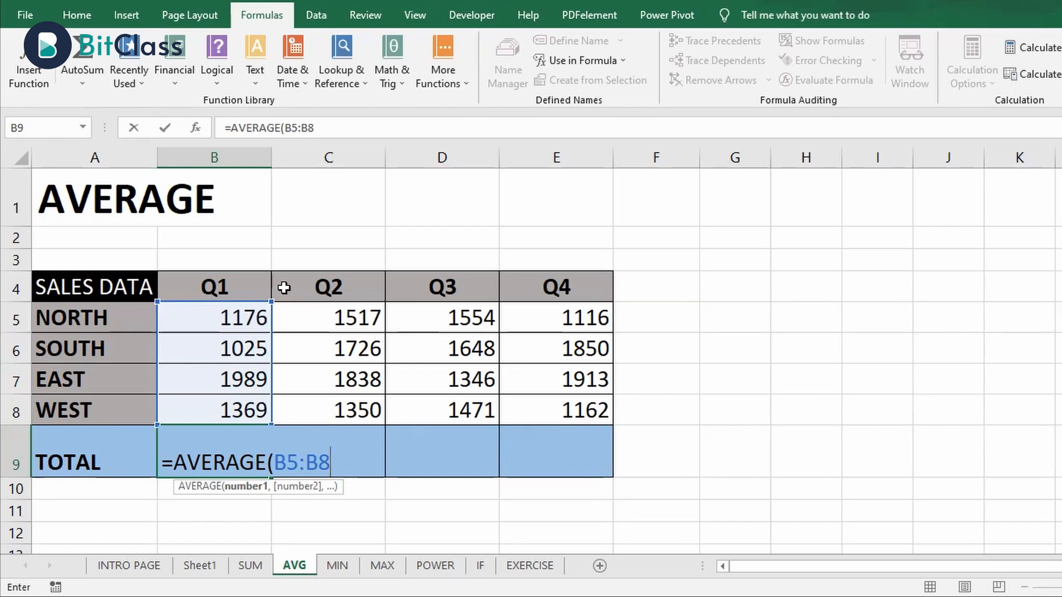
{"action": "type", "text": ")"}
{"action": "key", "text": "Return"}
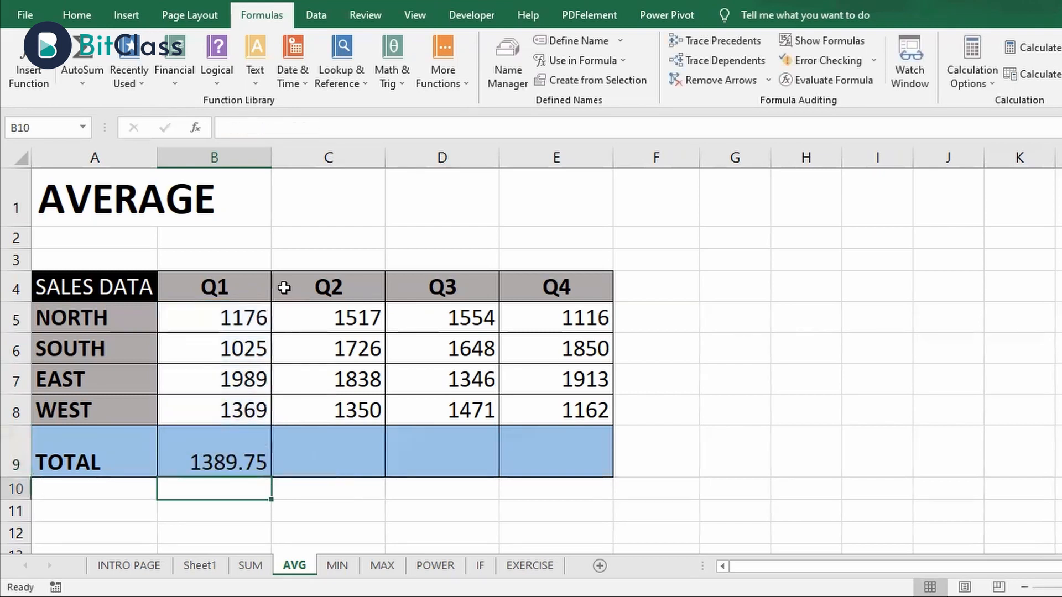
Fill the average formula from B9 across to E9 and check the formula in each quarter's cell
{"action": "key", "text": "Up"}
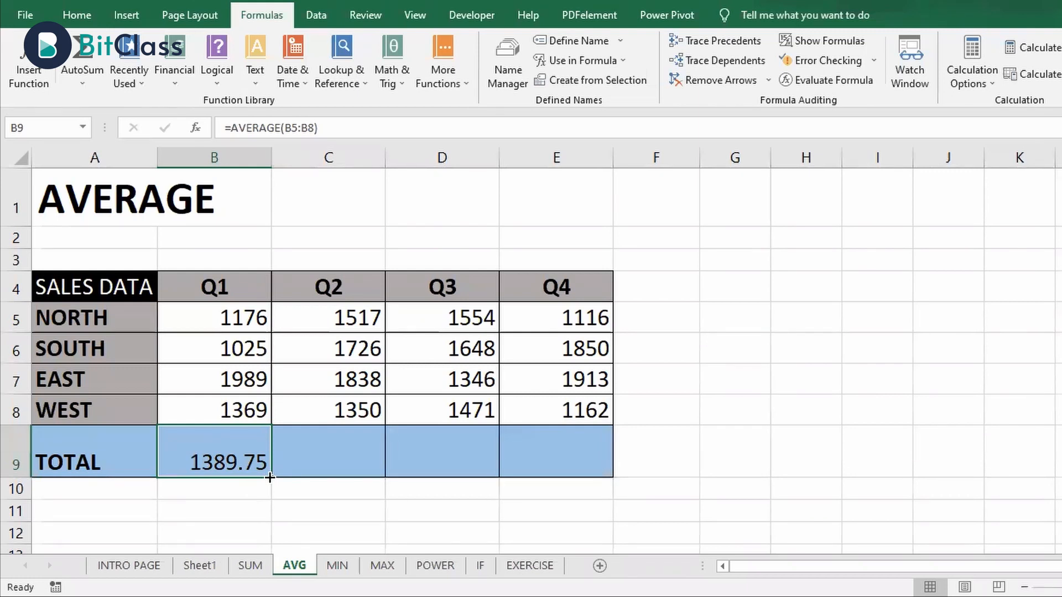
{"action": "left_click_drag", "start_coordinate": [270, 478], "coordinate": [568, 461]}
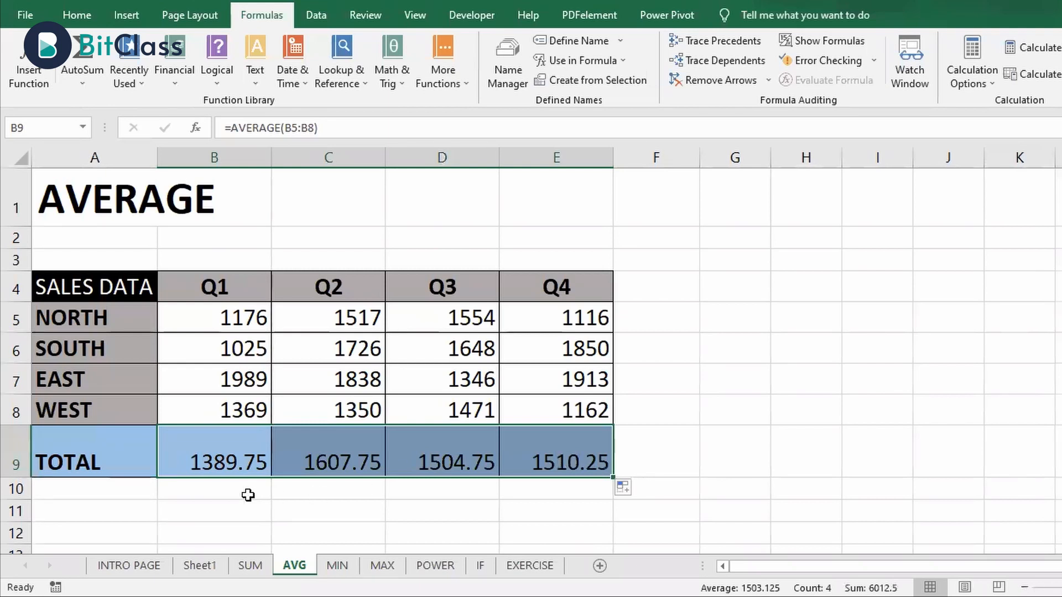
{"action": "left_click", "coordinate": [241, 463]}
{"action": "left_click", "coordinate": [287, 464]}
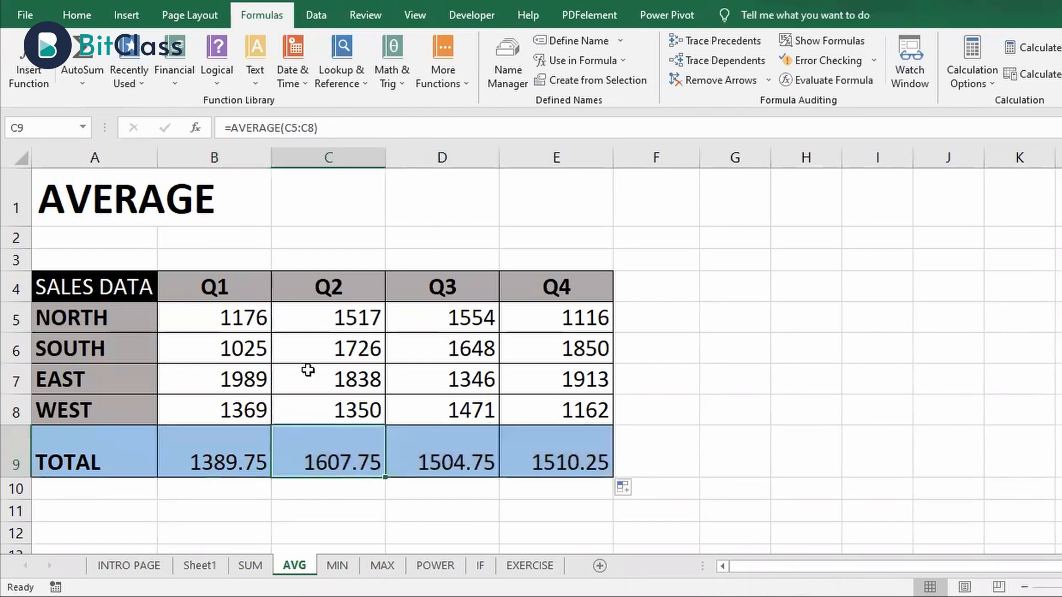
{"action": "left_click", "coordinate": [435, 470]}
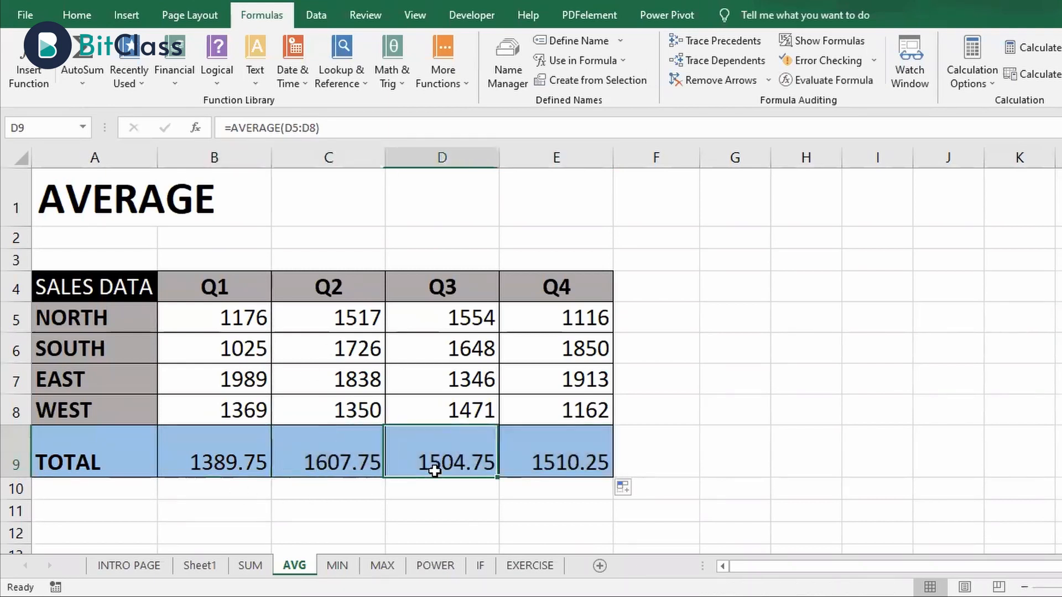
{"action": "left_click", "coordinate": [569, 461]}
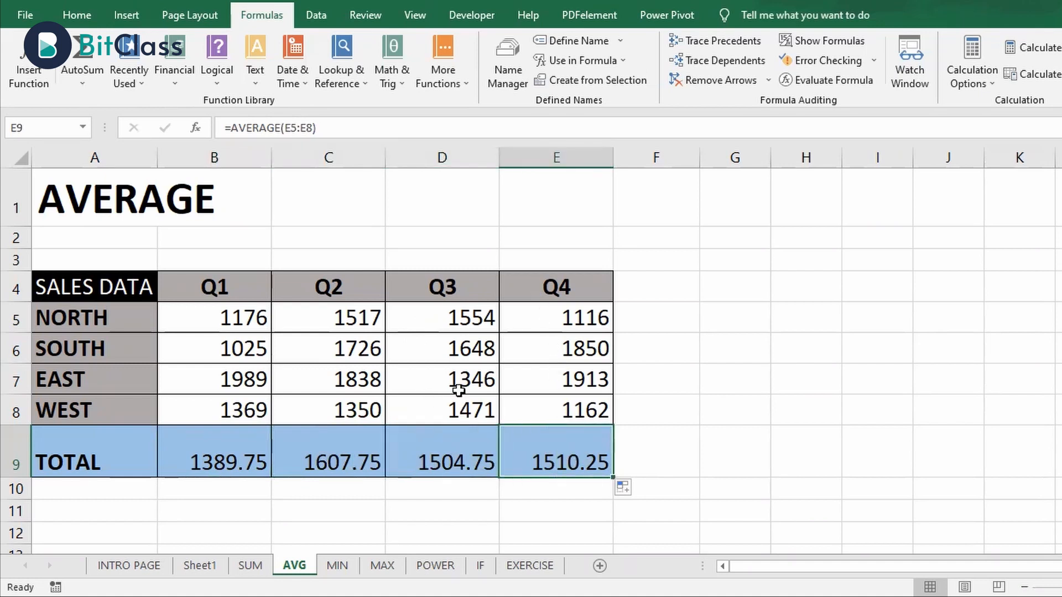